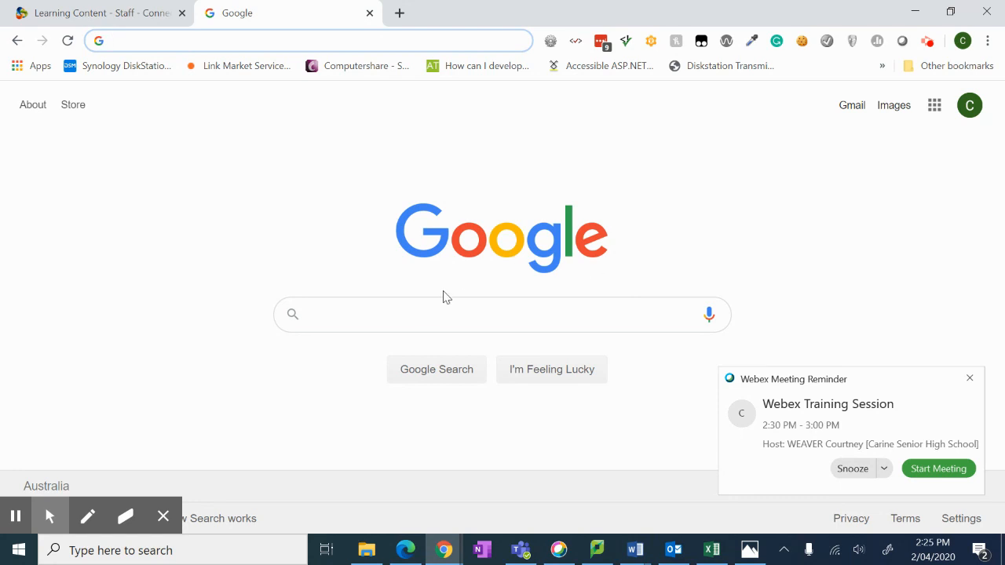
- Start the scheduled Webex Training Session with computer audio and begin recording it on the server
click(930, 471)
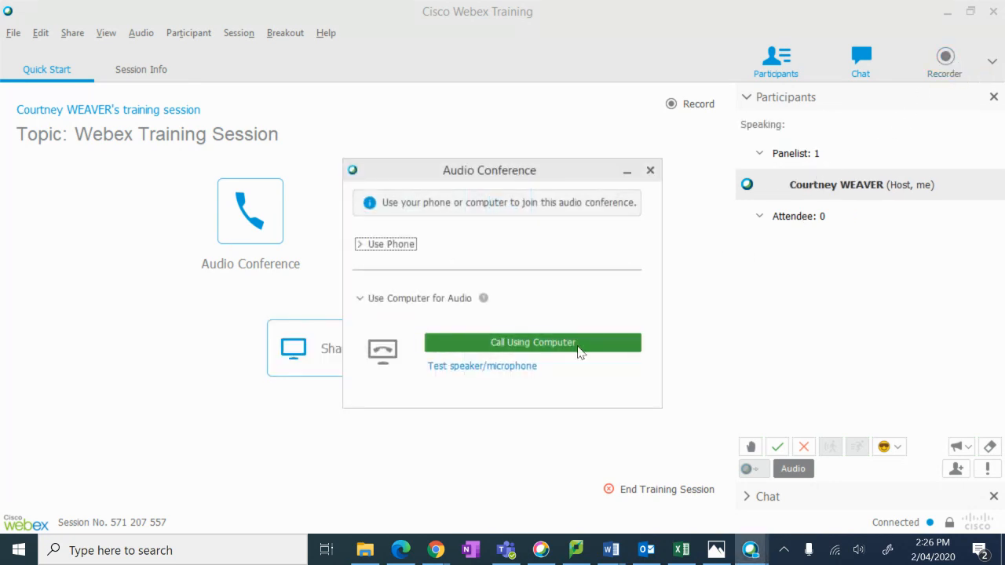
click(572, 346)
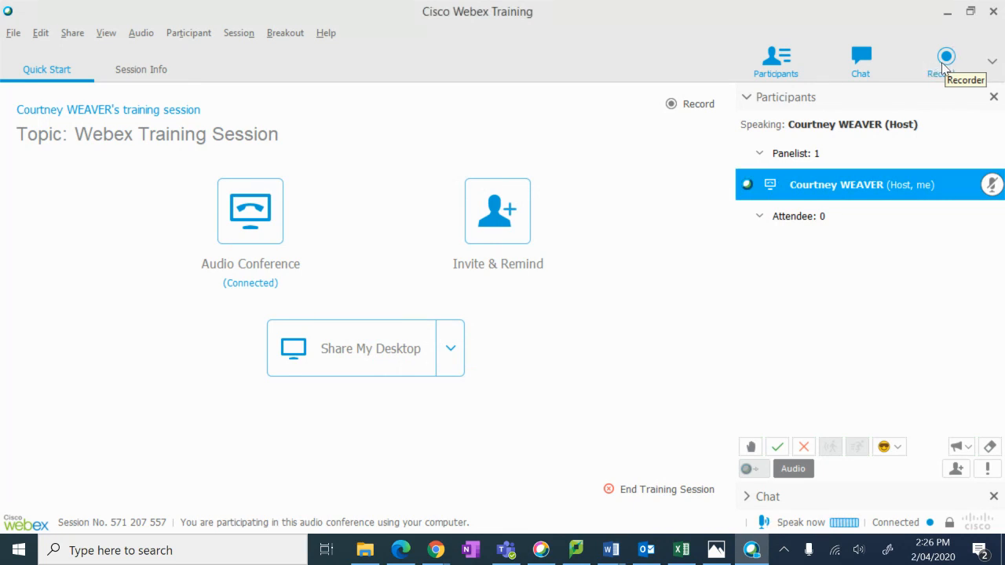
click(958, 73)
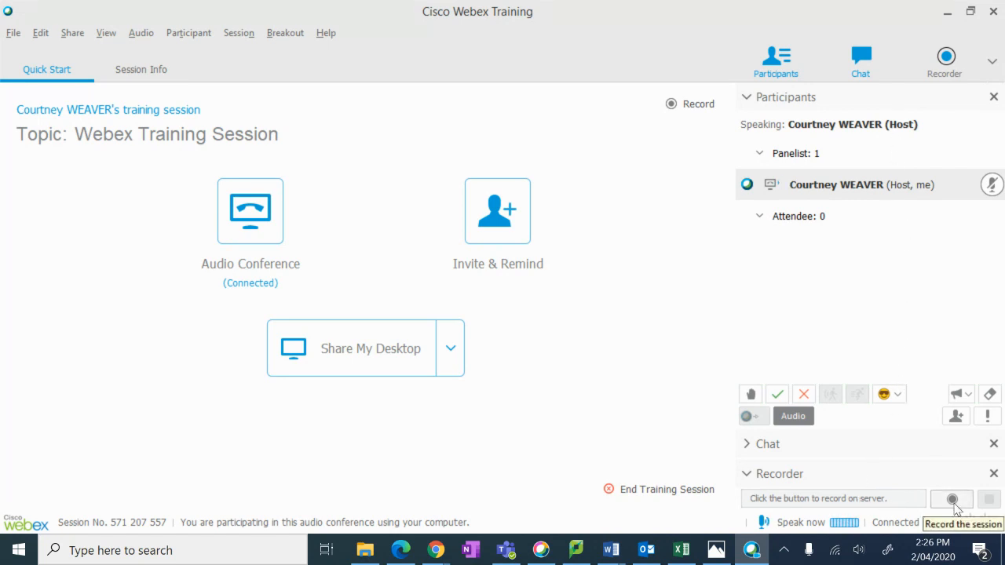
click(950, 501)
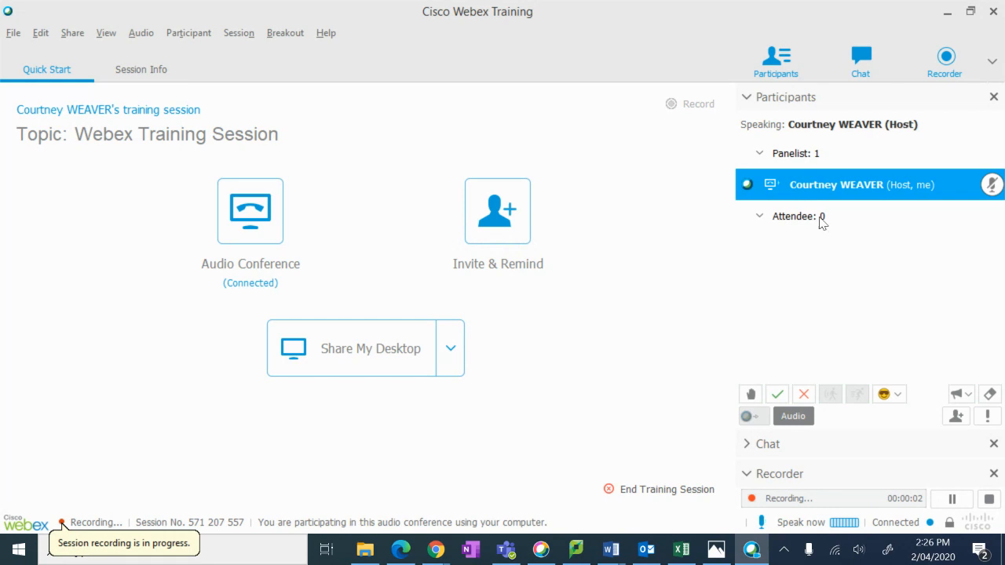
- Share the desktop in the training session and stop sharing to return to the session window
click(355, 351)
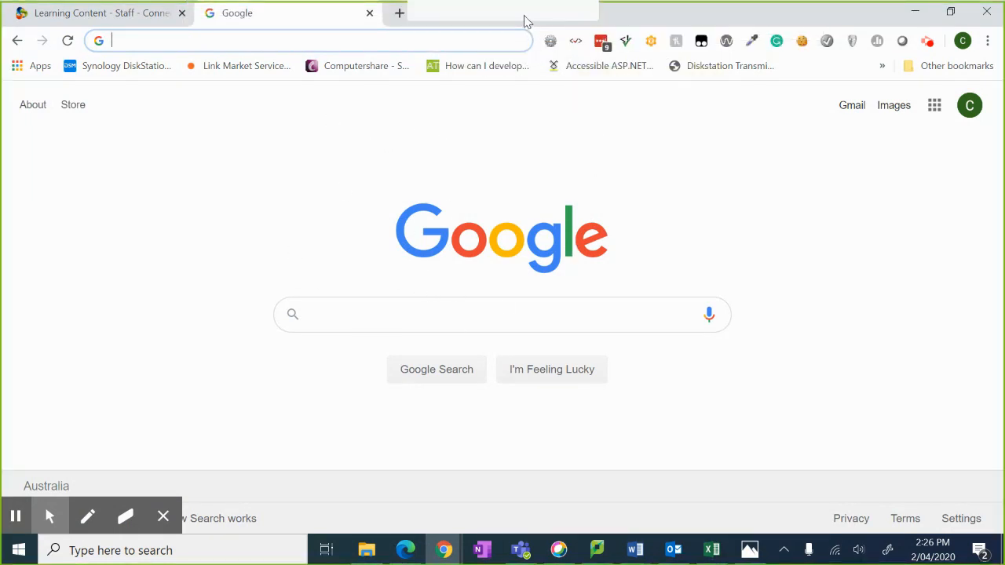
mouse_move(526, 22)
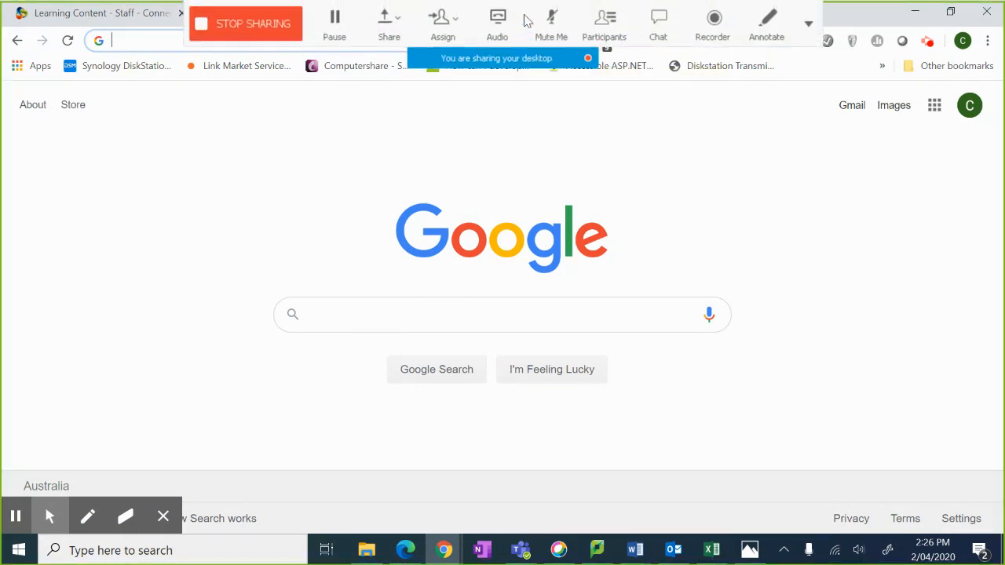
click(276, 29)
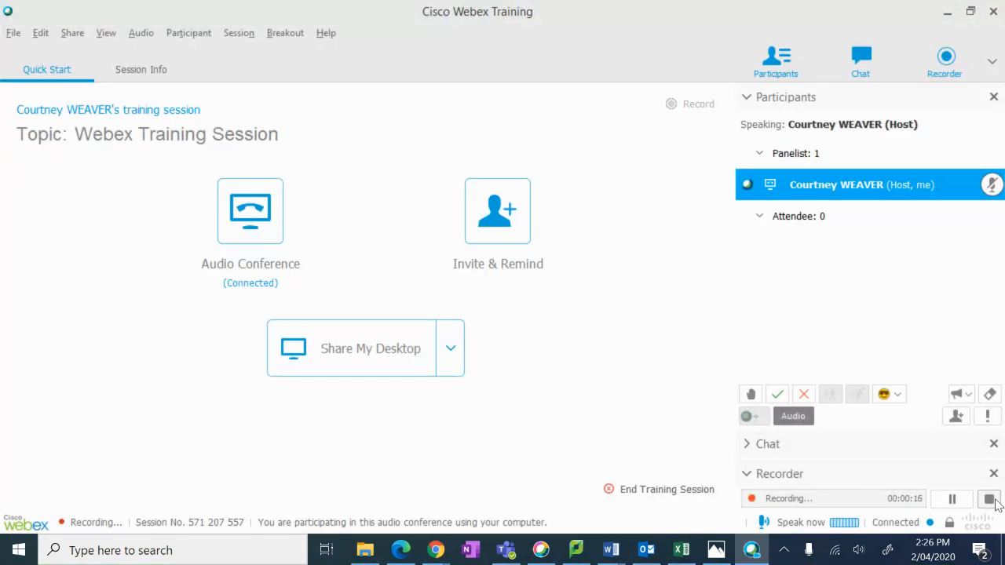
- End the training session for all participants
mouse_move(879, 508)
click(644, 495)
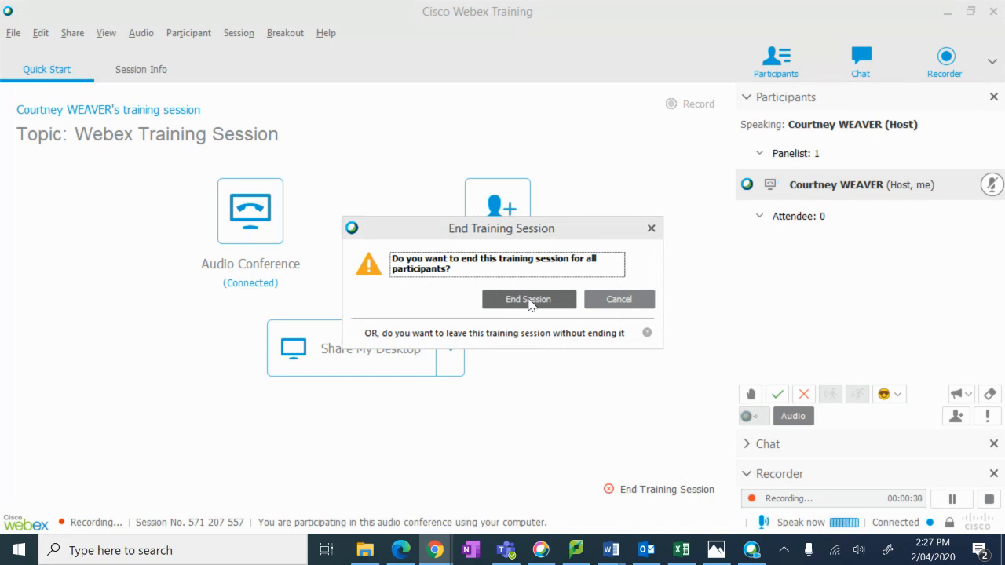
click(528, 301)
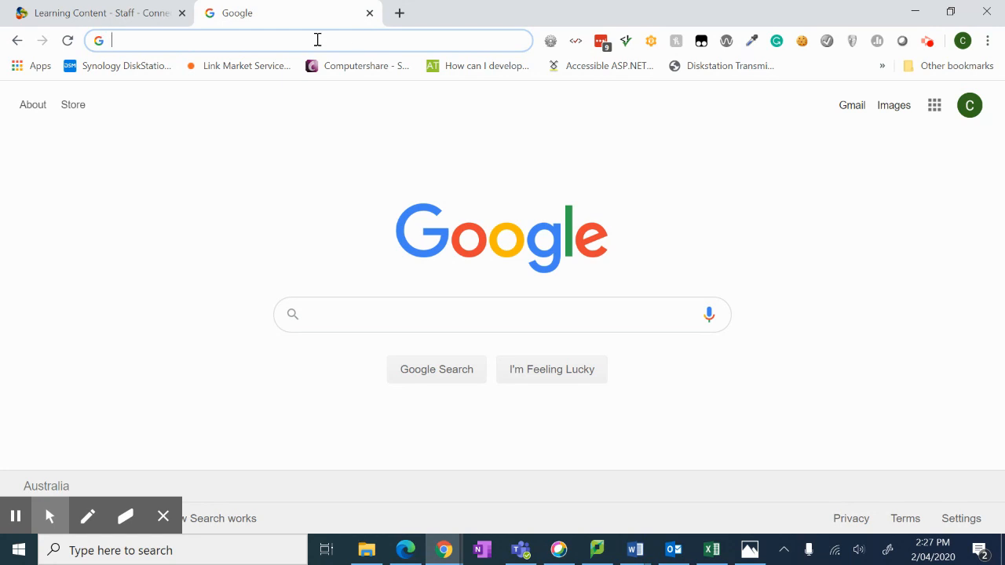
- Go to educationwa.webex.com in Chrome and sign in with the school's Microsoft account
text(educ)
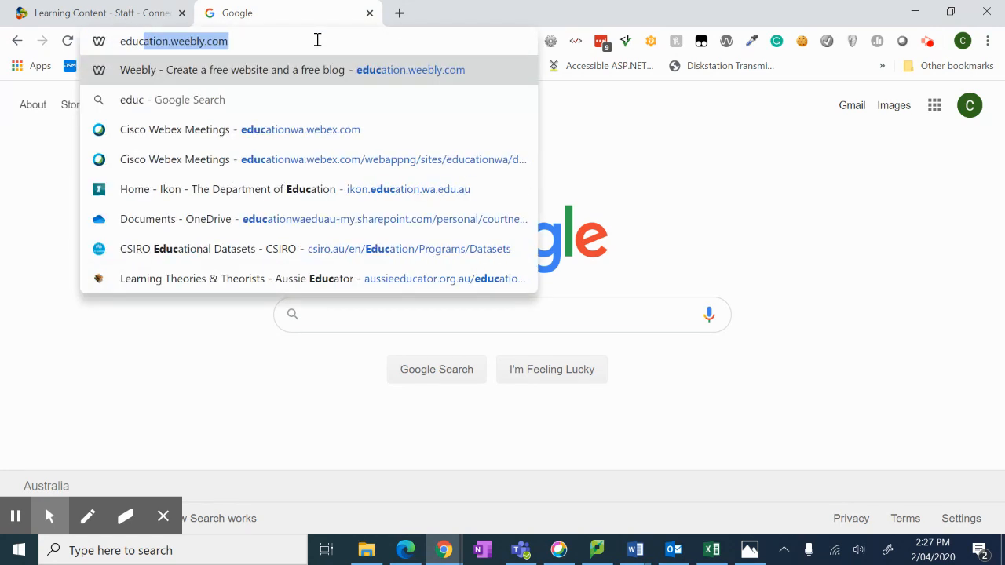
key(Down)
key(Down)
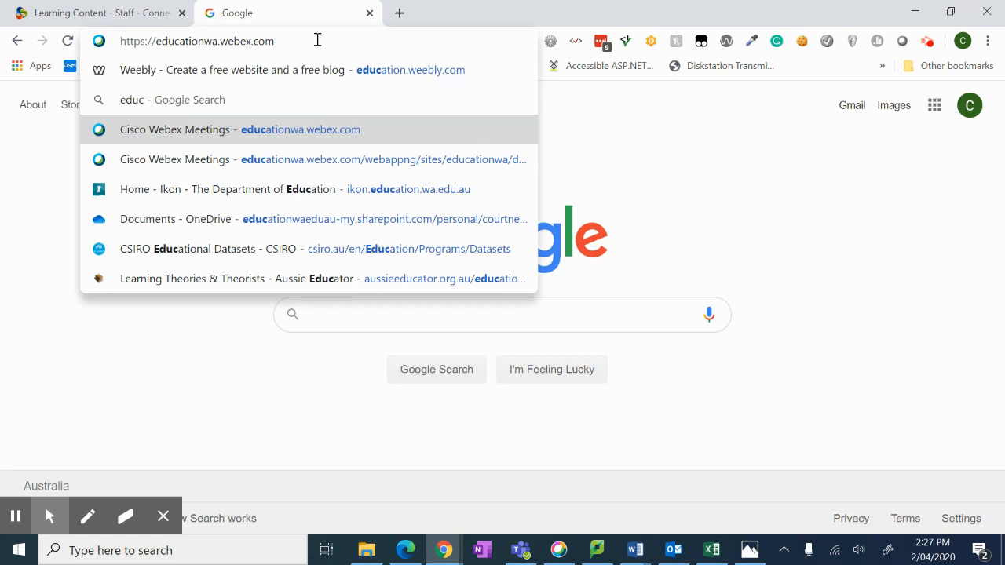
key(Return)
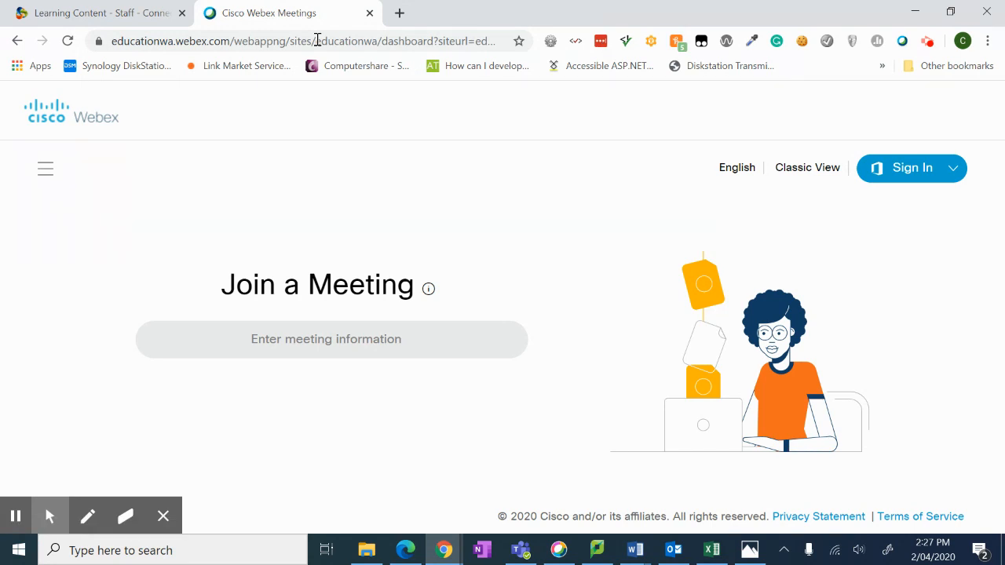
click(914, 169)
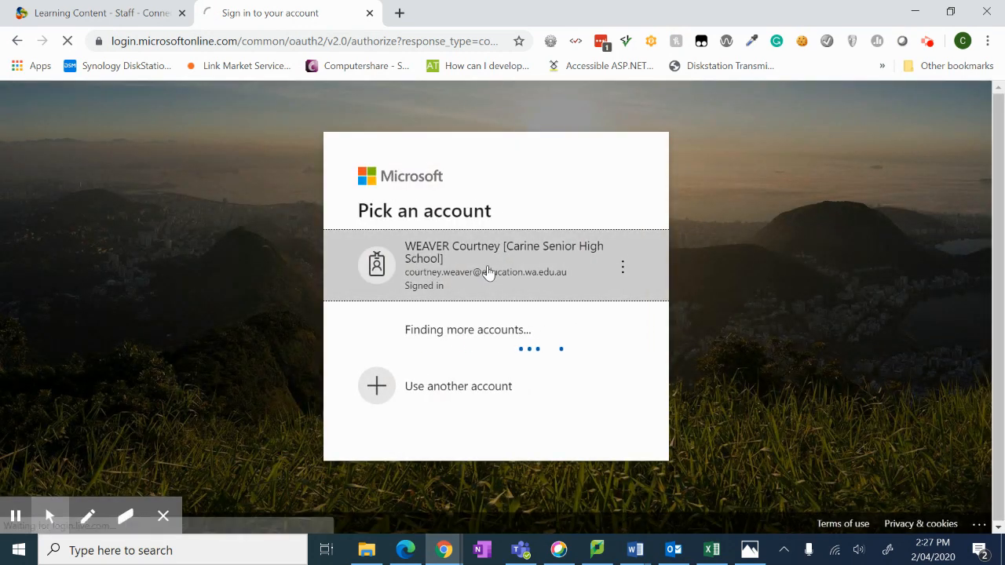
click(486, 271)
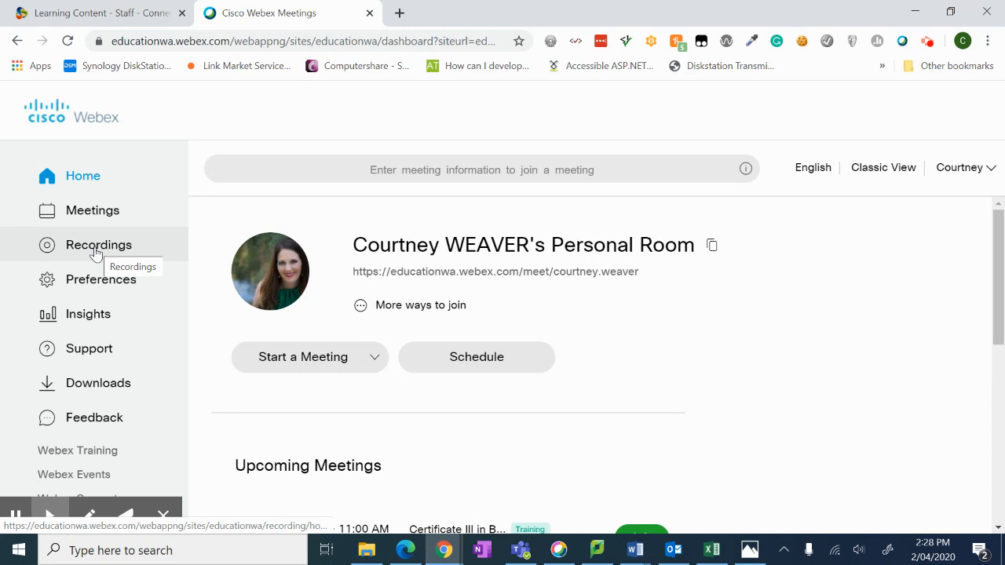
- Open My Recorded Meetings and look through its filter options and the listed recordings
click(95, 248)
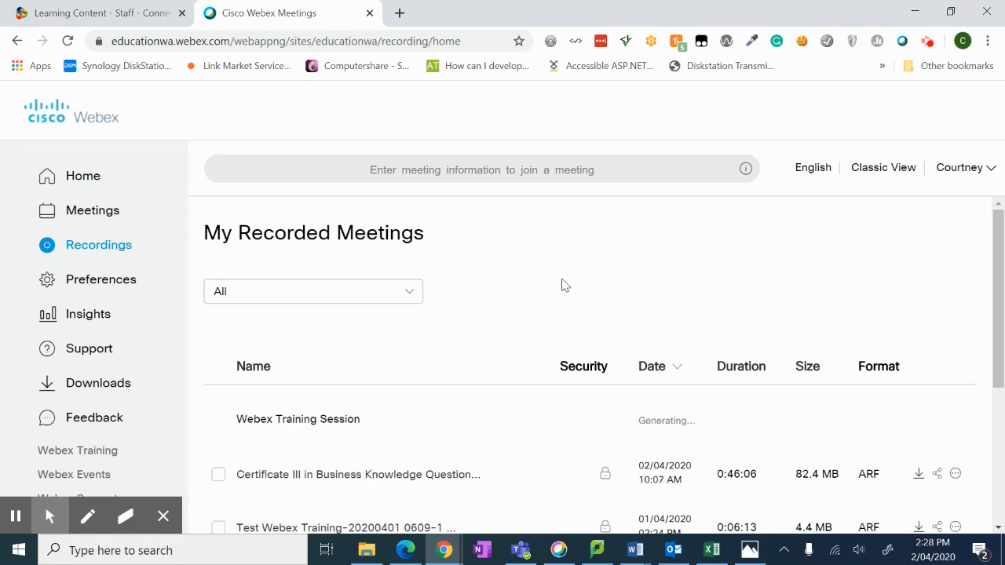
click(407, 293)
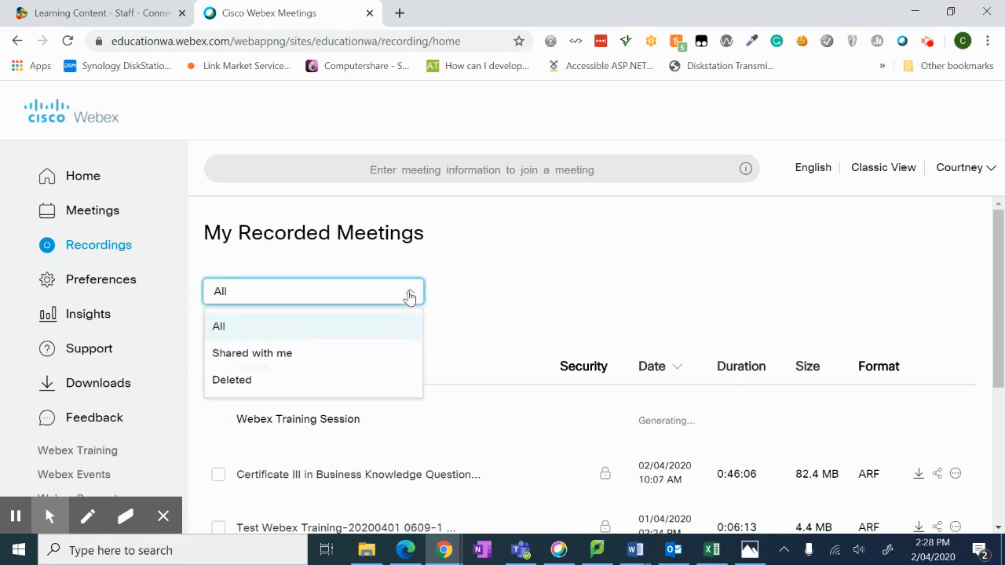
click(553, 299)
scroll(554, 299, down, 2)
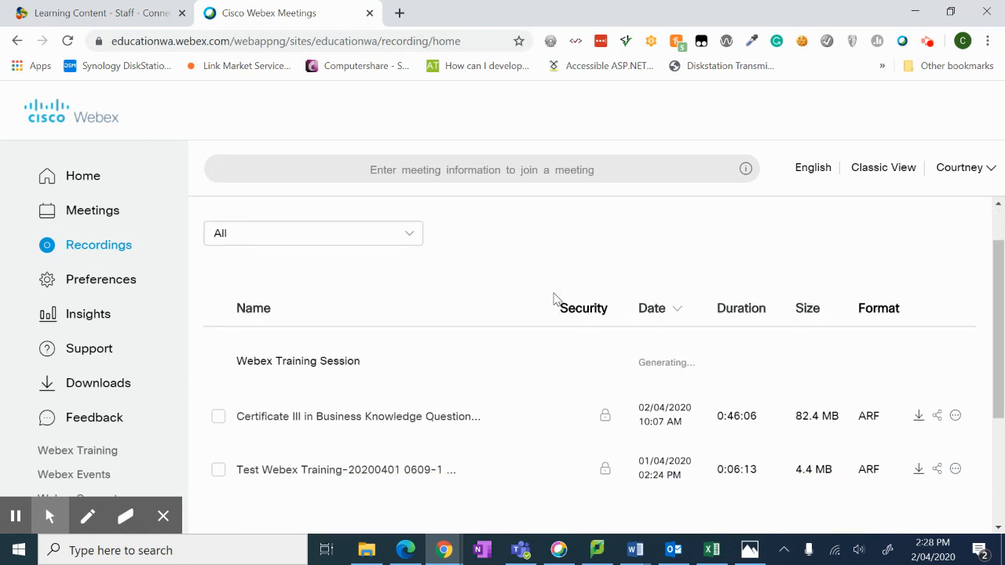
scroll(554, 297, down, 1)
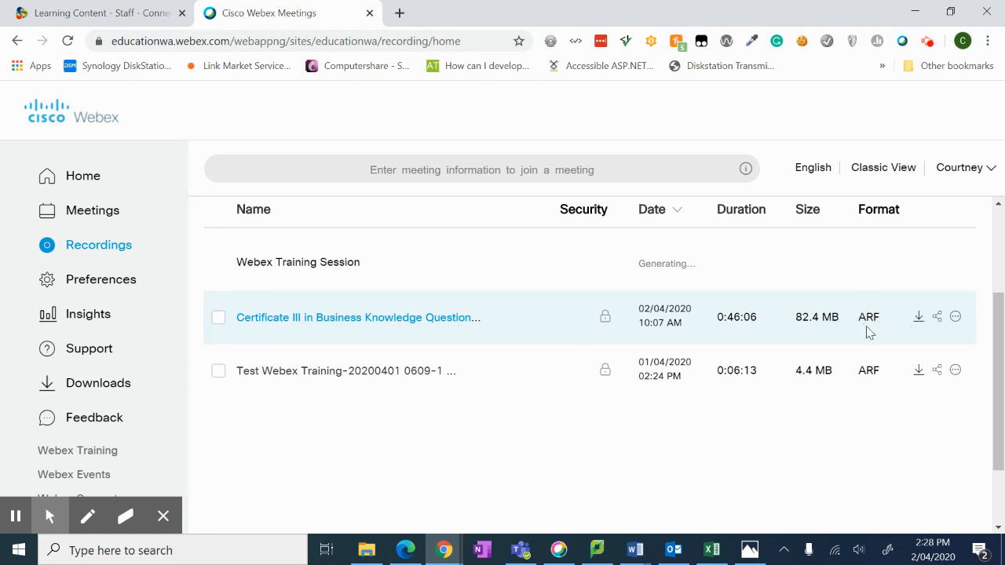
- Download the Certificate III in Business Knowledge Question Discussion recording and close its download page
click(919, 317)
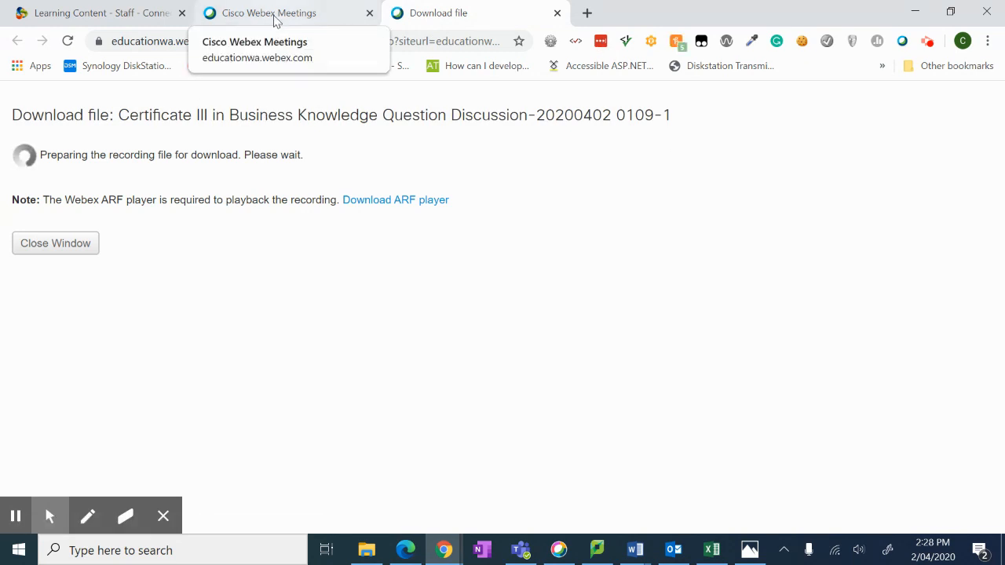
click(275, 14)
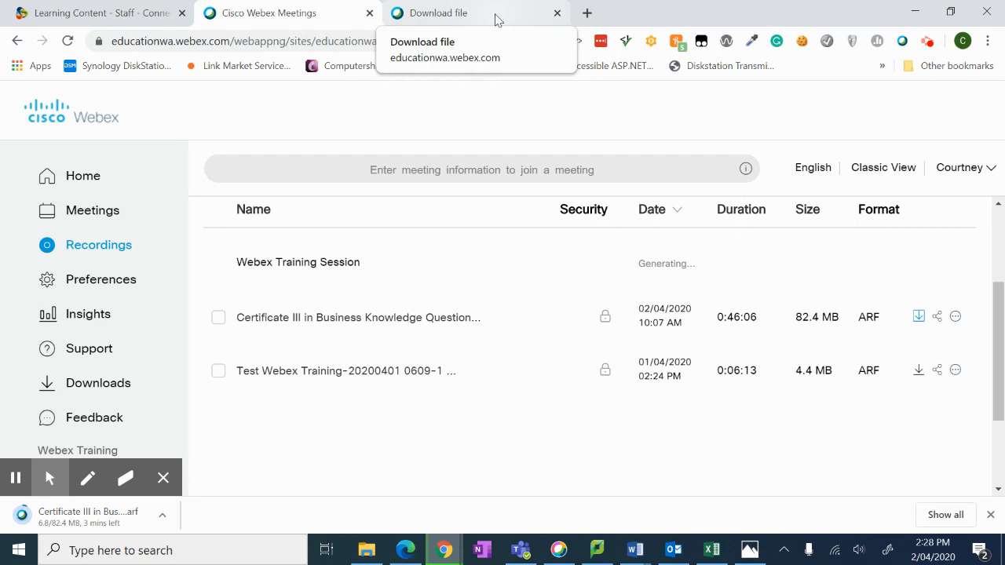
click(494, 19)
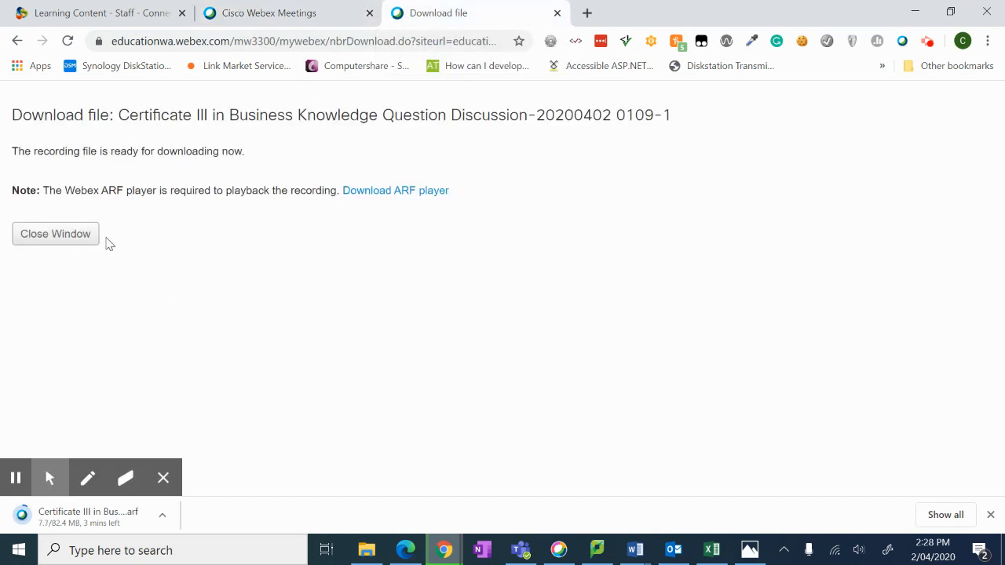
click(66, 237)
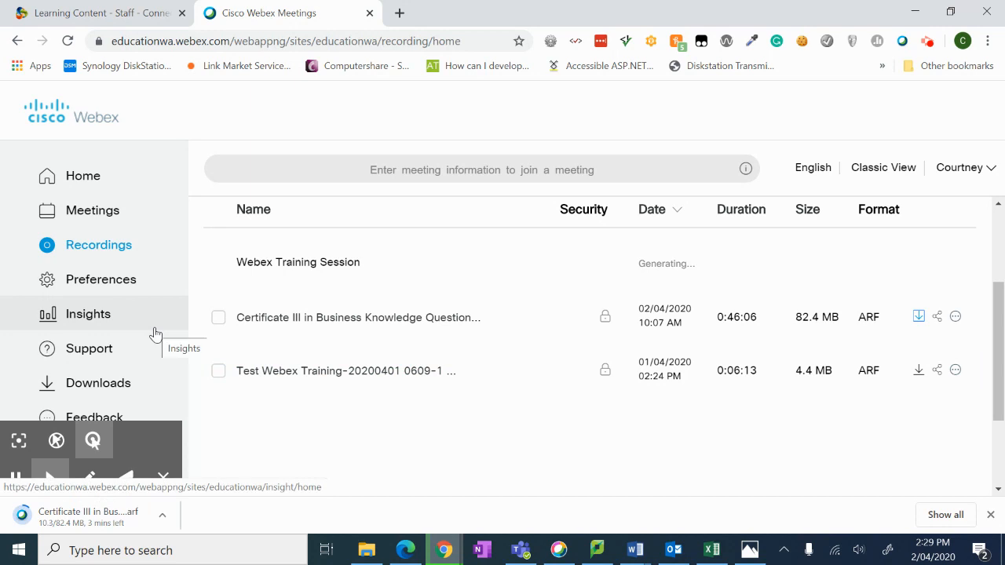
- Open the Webex Training site and go to its support Downloads page
click(163, 479)
scroll(196, 391, down, 1)
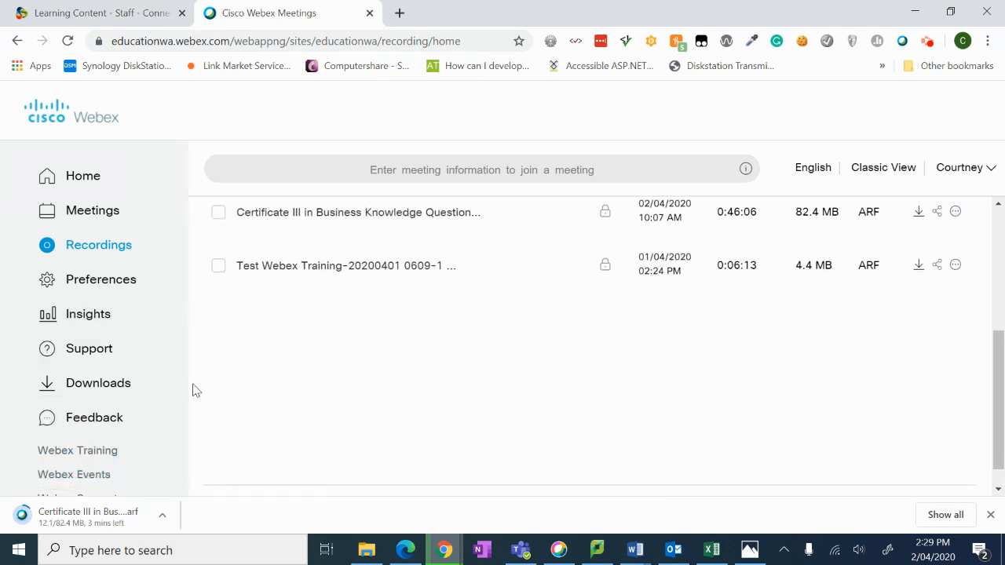
scroll(196, 391, down, 1)
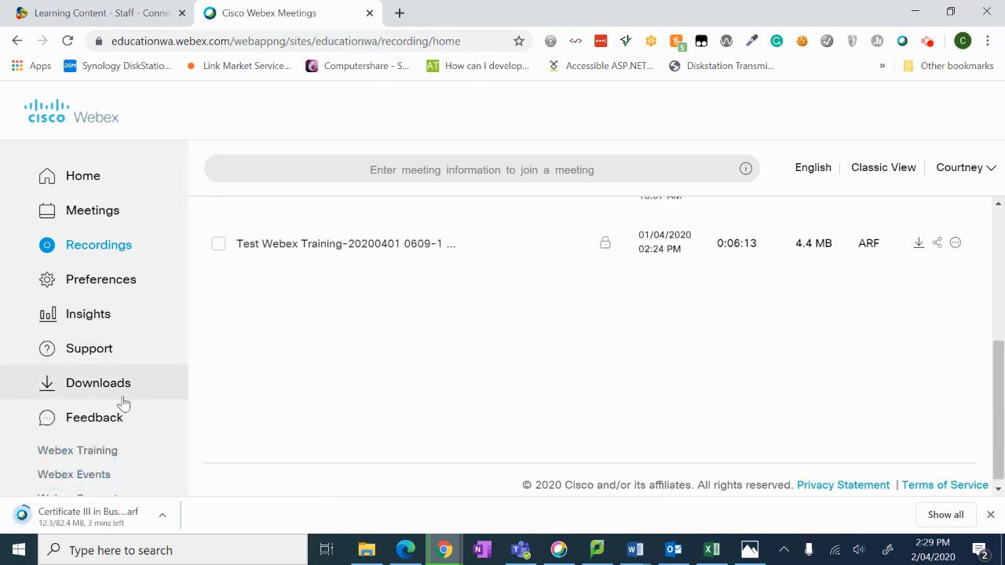
click(96, 456)
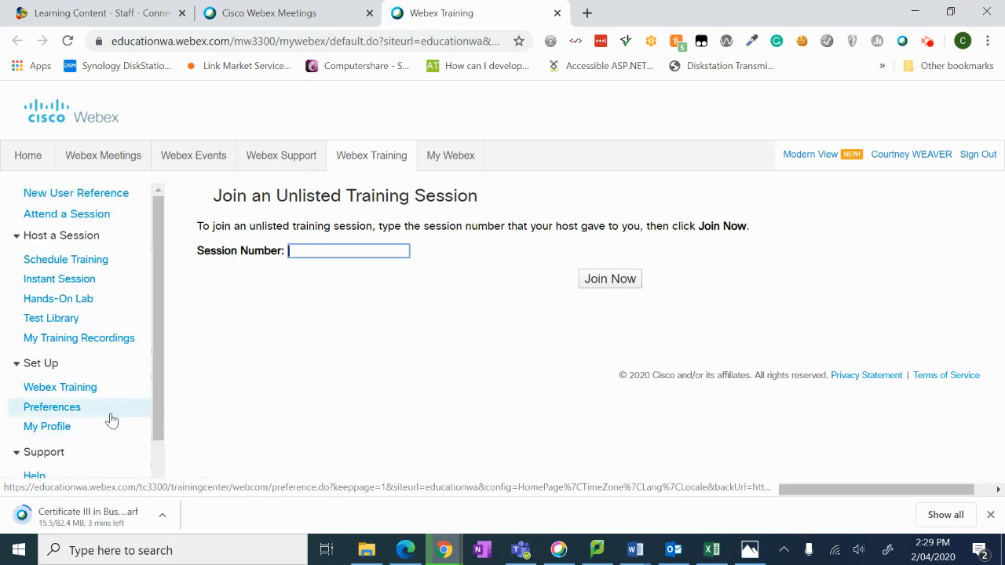
scroll(111, 421, down, 1)
click(45, 468)
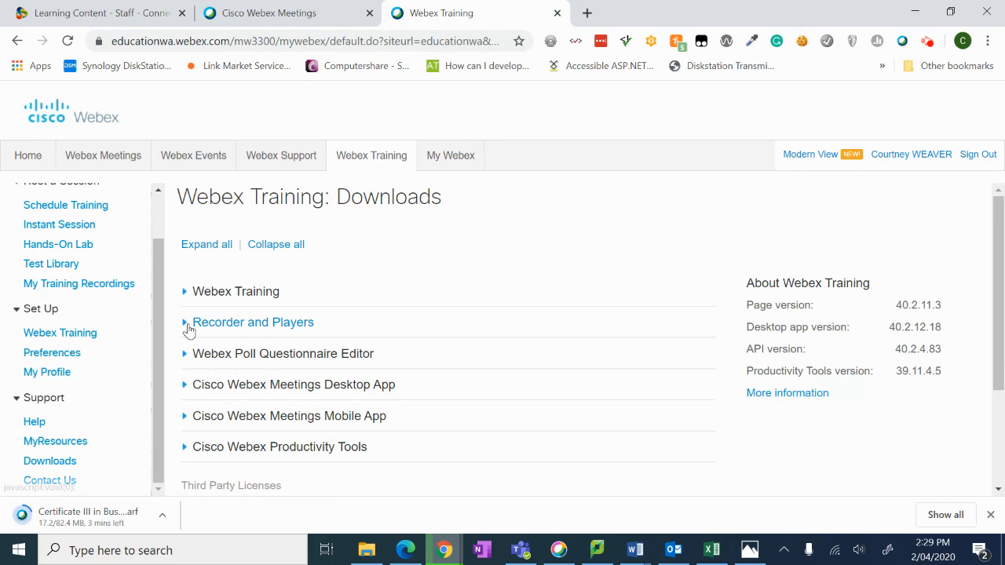
- Download the Windows Network Recording Player for ARF files from the Recording and Playback page under Recorder and Players
click(188, 328)
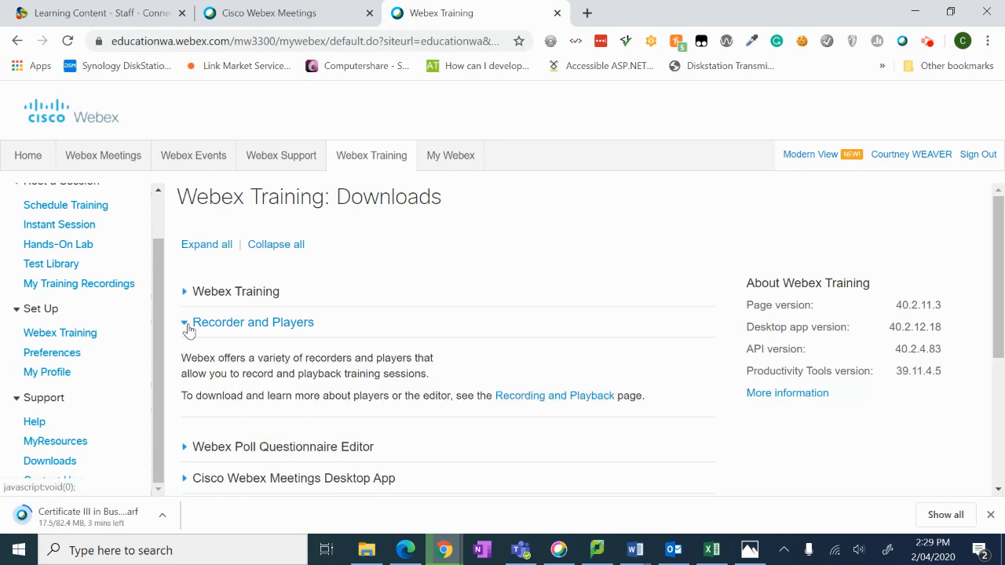
click(551, 399)
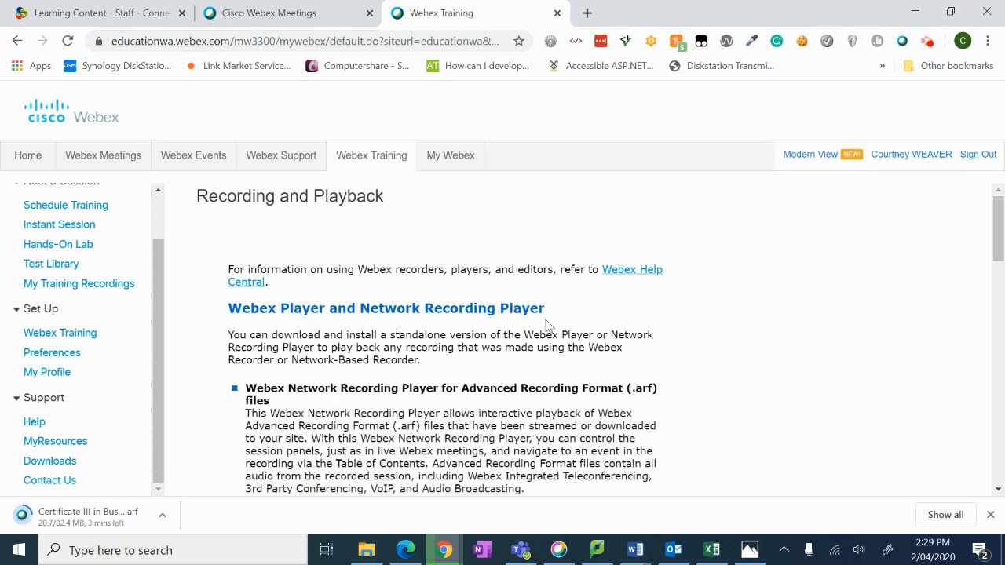
scroll(593, 330, down, 3)
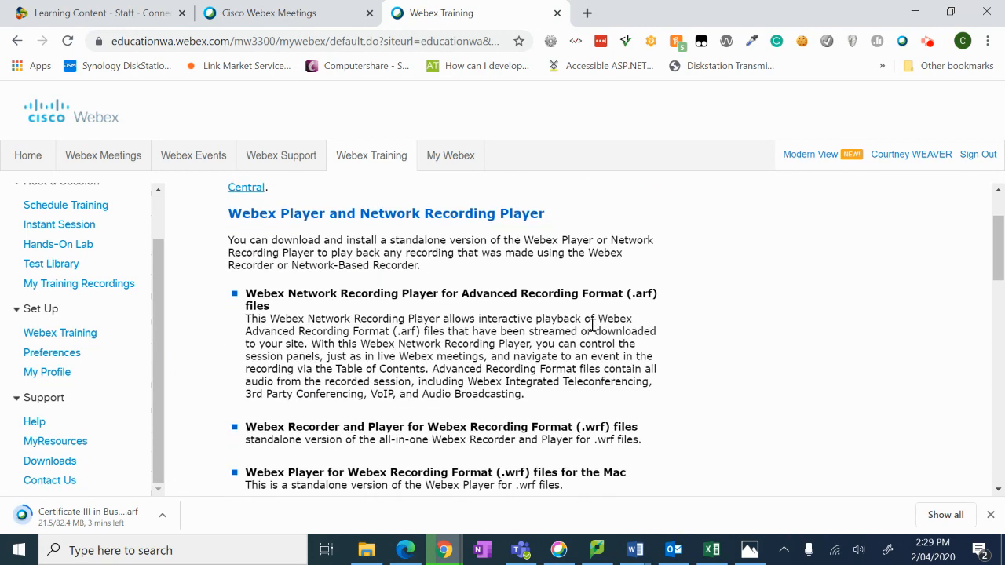
scroll(593, 325, down, 1)
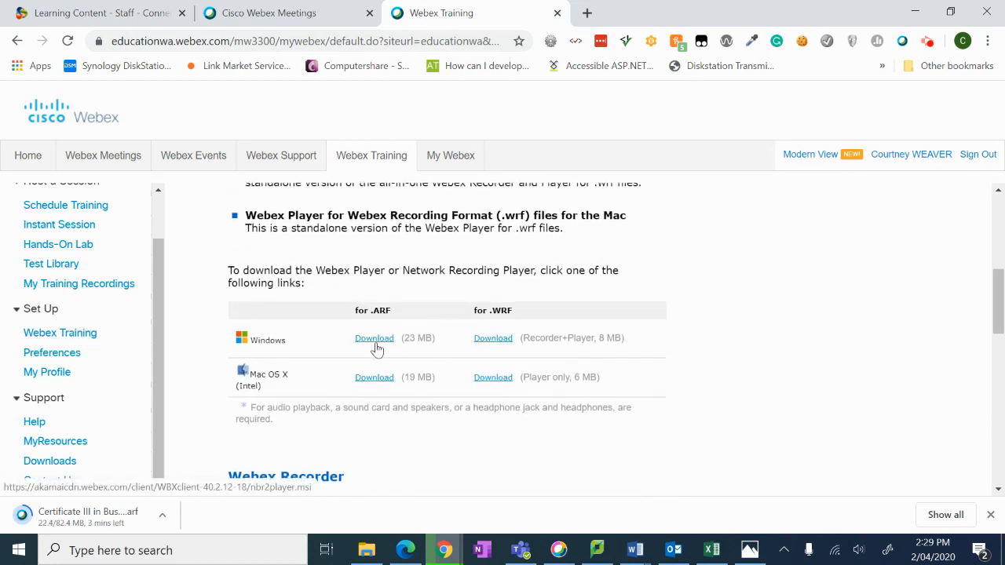
click(374, 344)
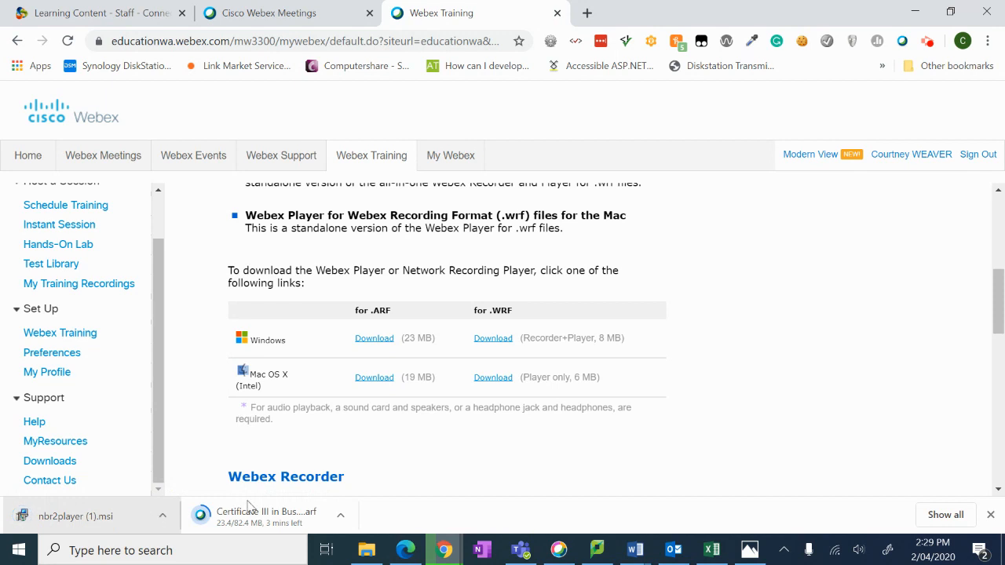
- Switch to the Photos viewer, examine the Network Recording Player installation screenshots from welcome to completion, and return to Chrome
click(752, 555)
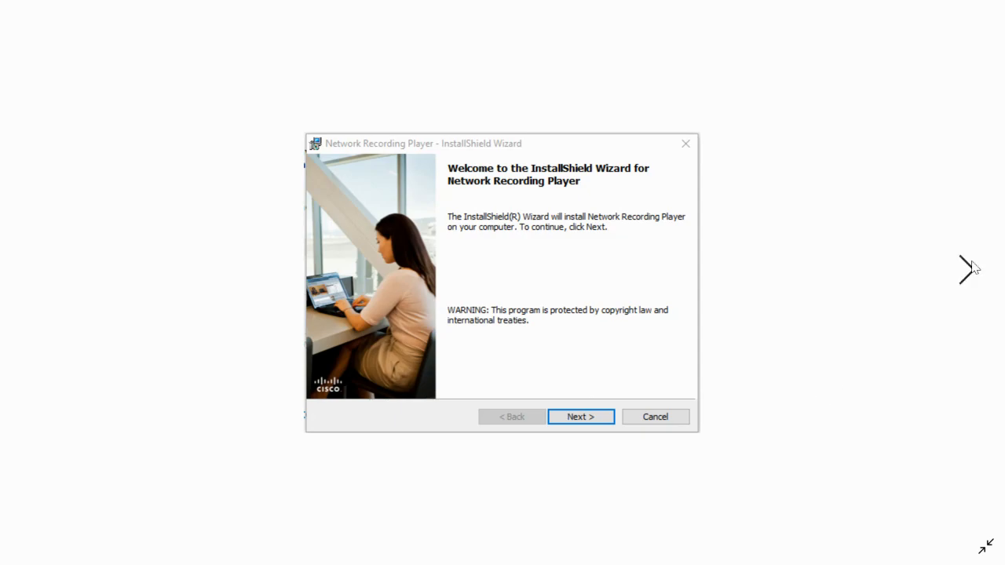
click(974, 268)
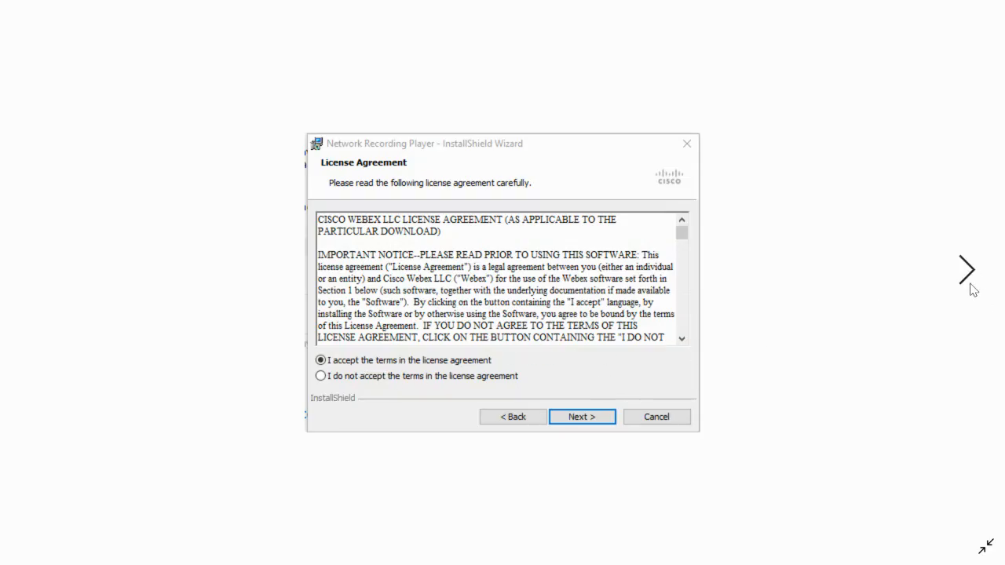
click(972, 289)
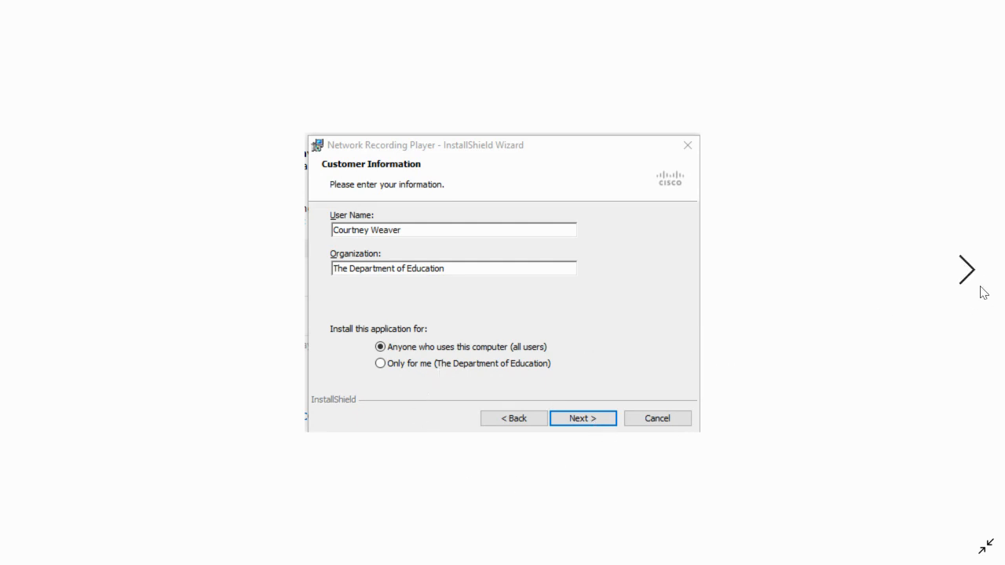
click(975, 274)
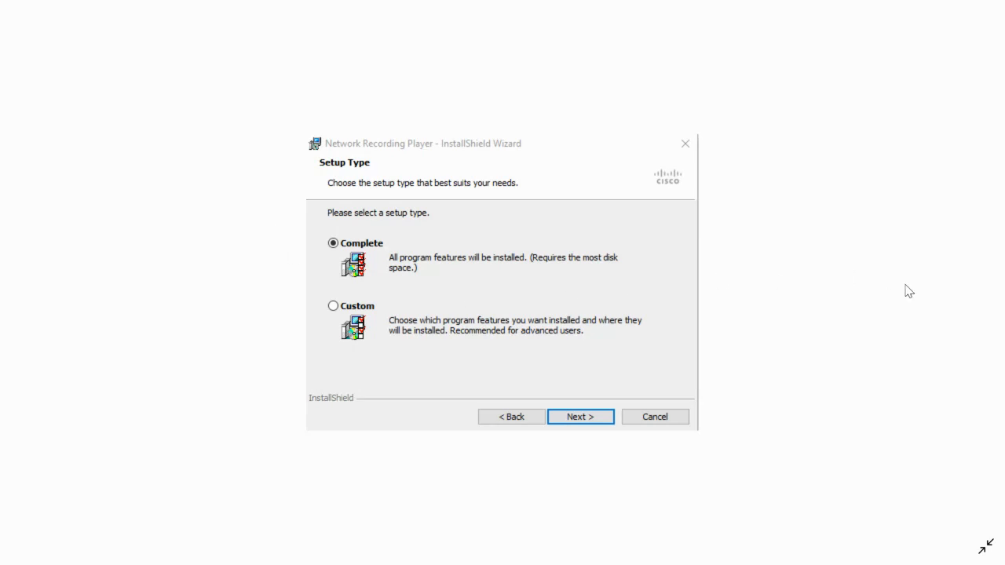
click(976, 274)
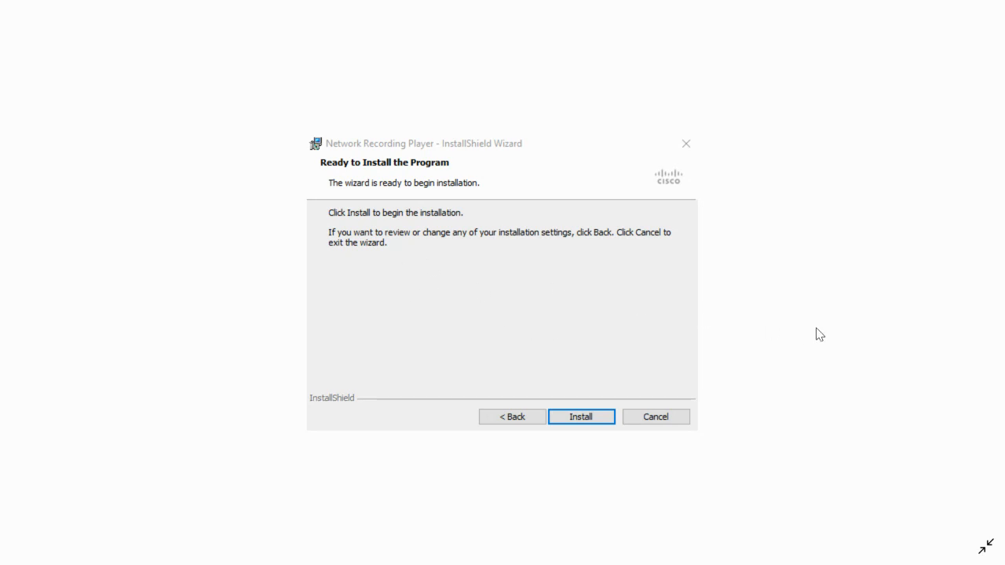
click(964, 271)
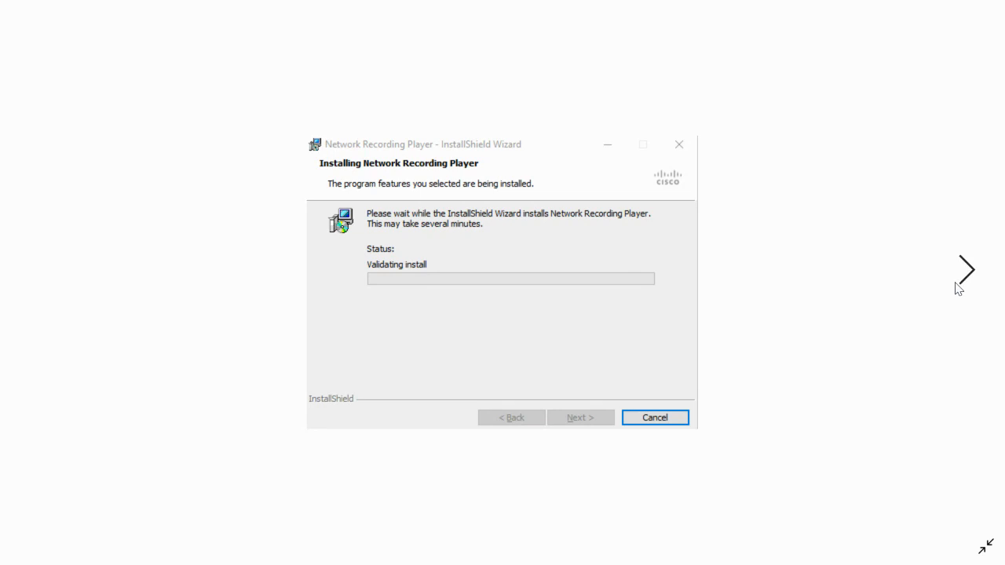
click(967, 284)
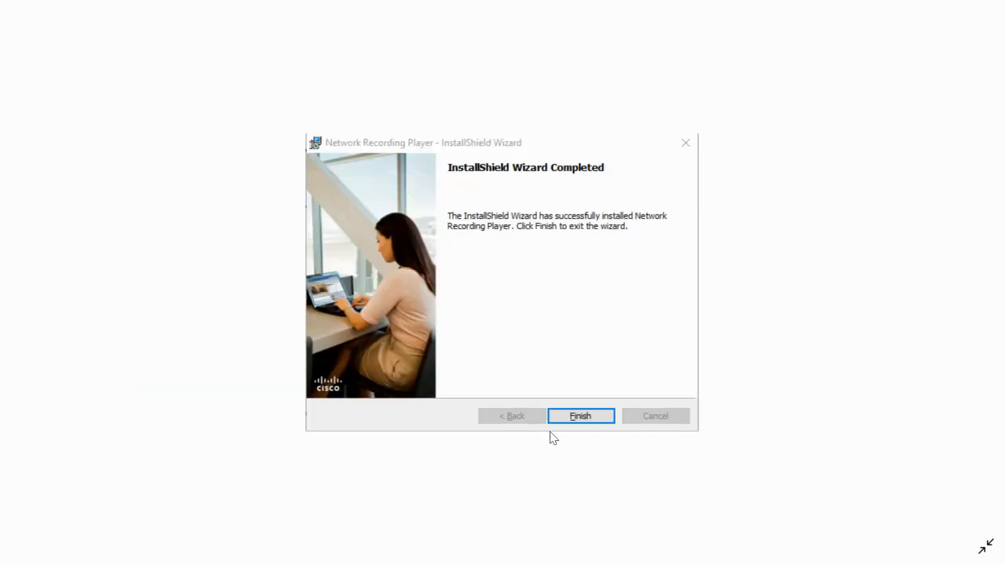
key(alt+Tab)
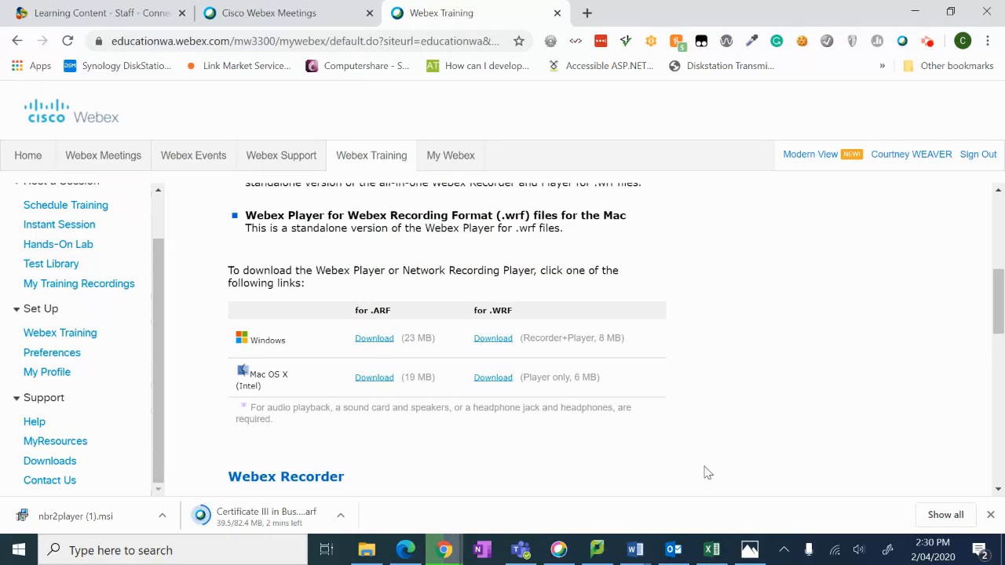
- Search Windows for "net" and launch the Network Recording Player app
click(192, 551)
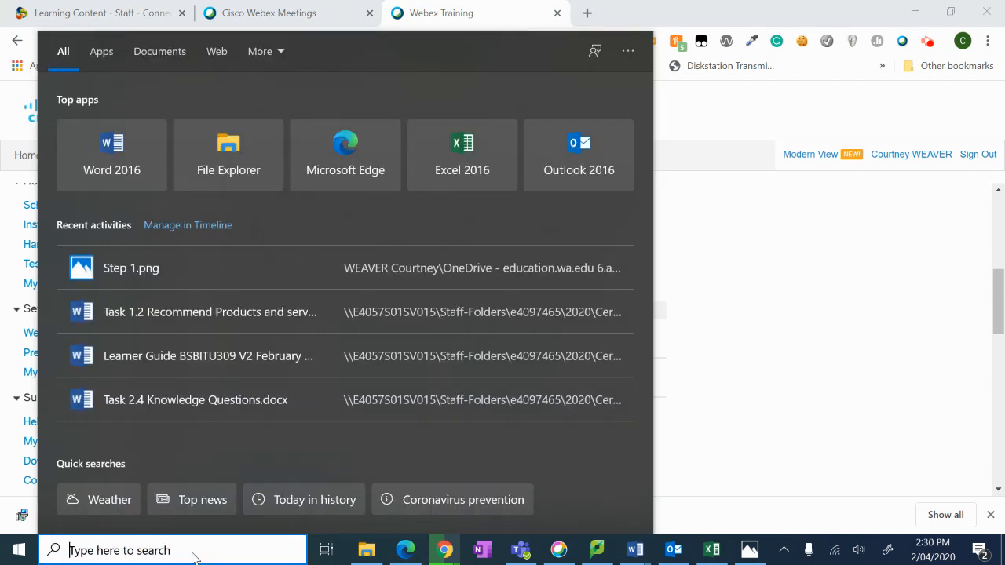
text(net)
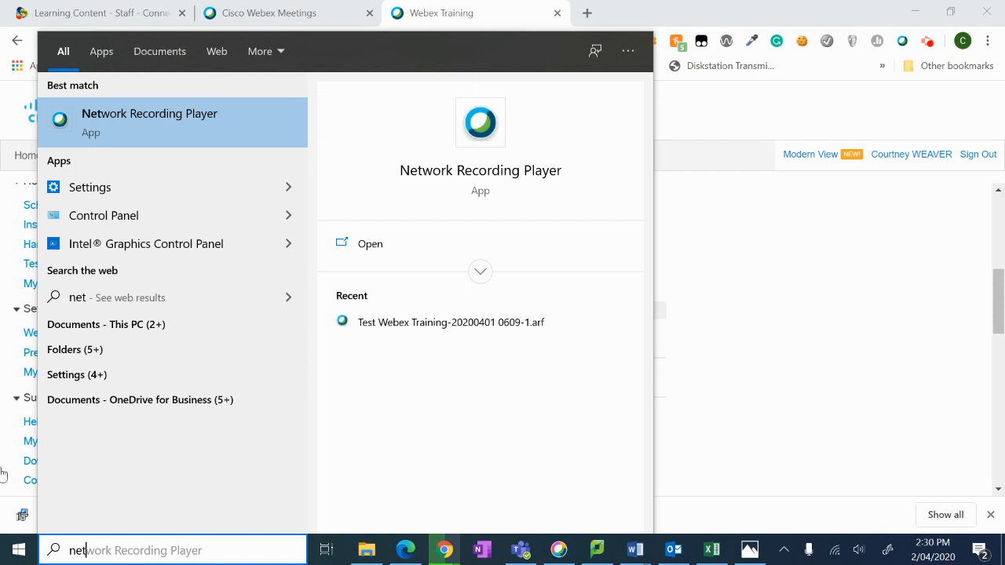
click(119, 120)
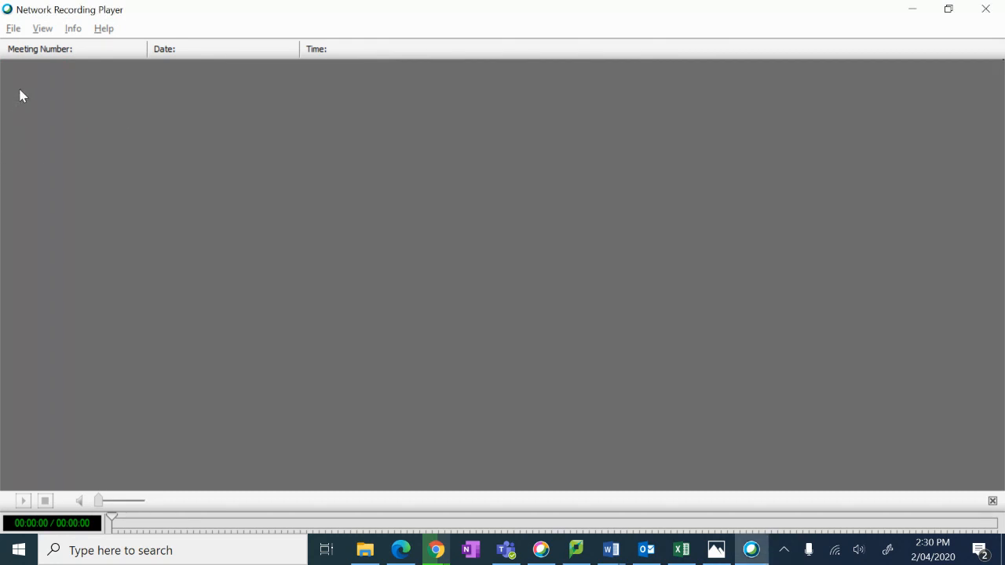
click(14, 30)
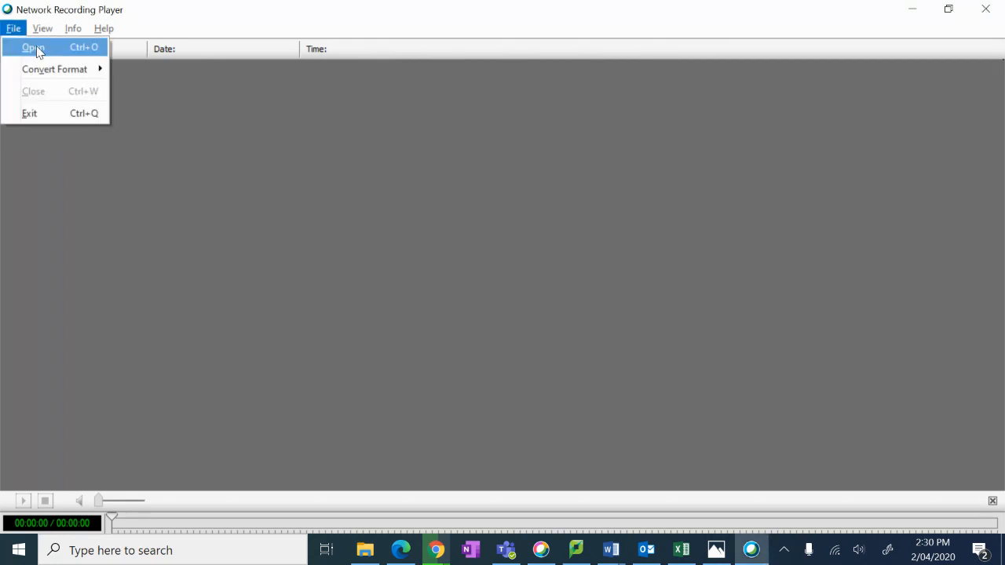
click(36, 48)
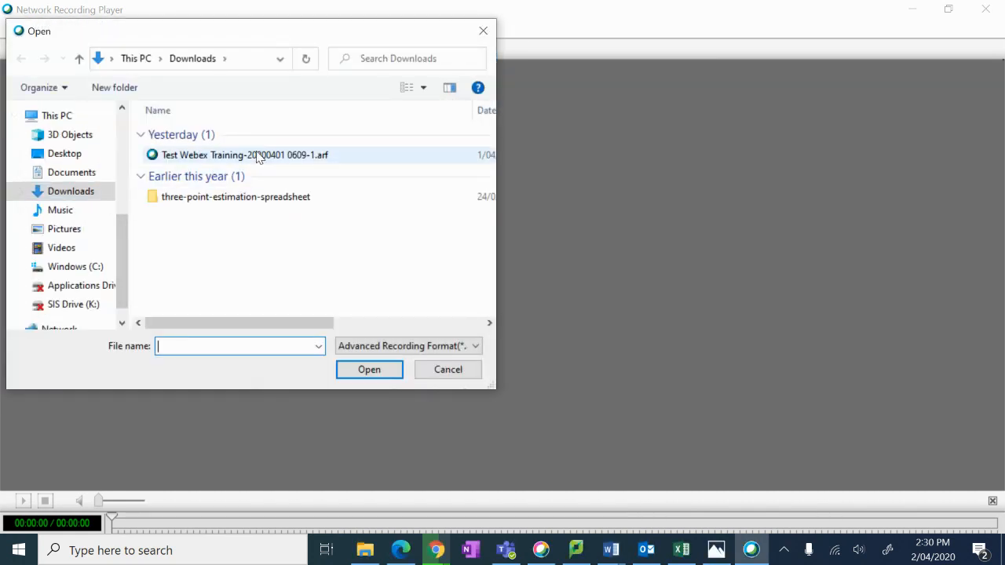
click(257, 156)
click(389, 372)
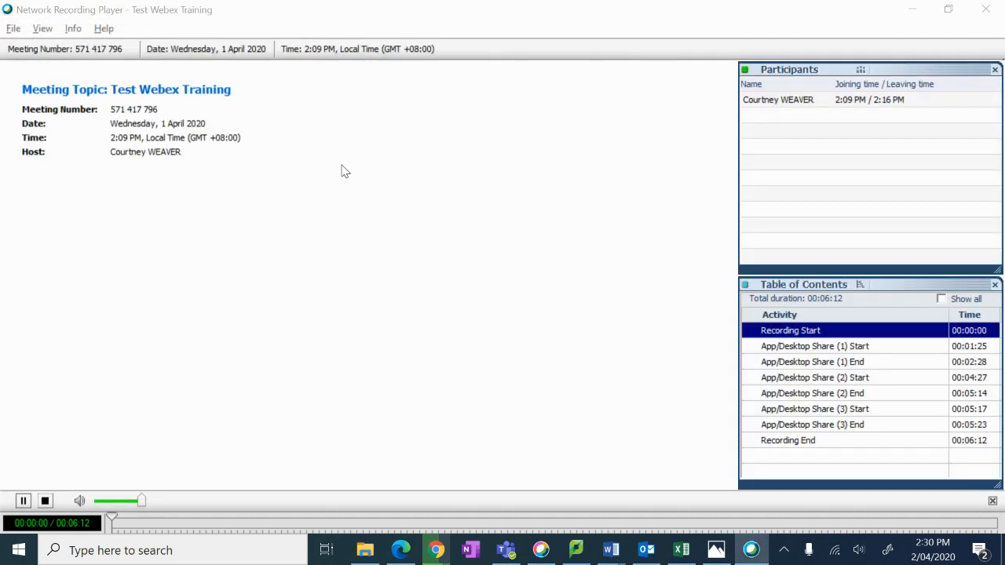
click(22, 502)
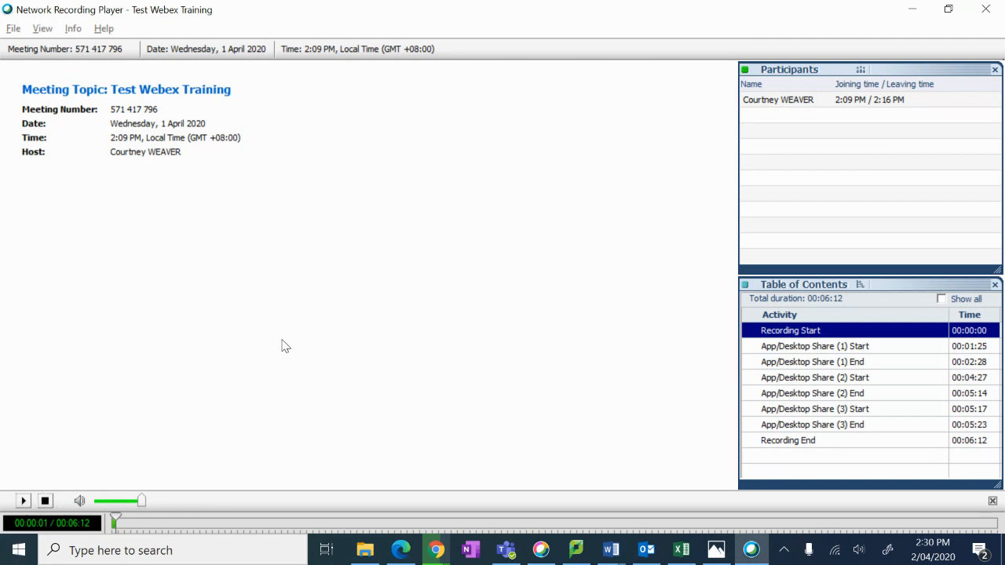
- Look at the available conversion formats and examine the Photos screenshots showing the Webex sign-in for the MP4 conversion tool
click(14, 29)
mouse_move(56, 72)
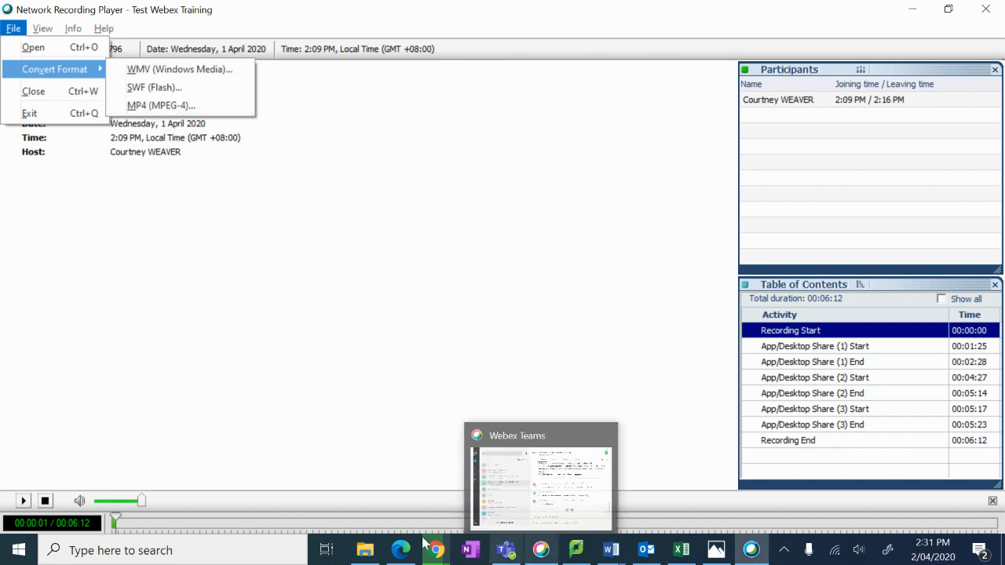
click(718, 553)
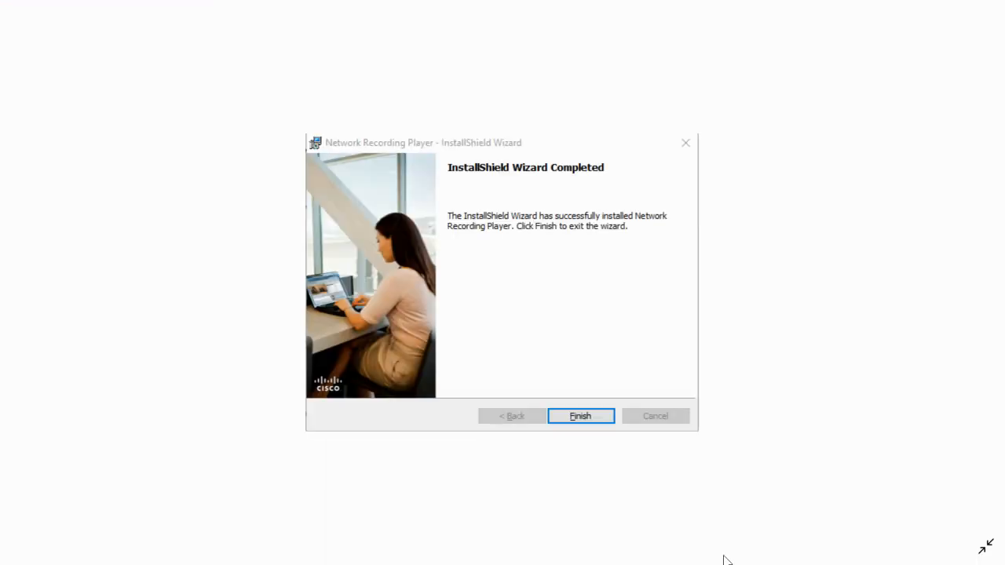
key(Right)
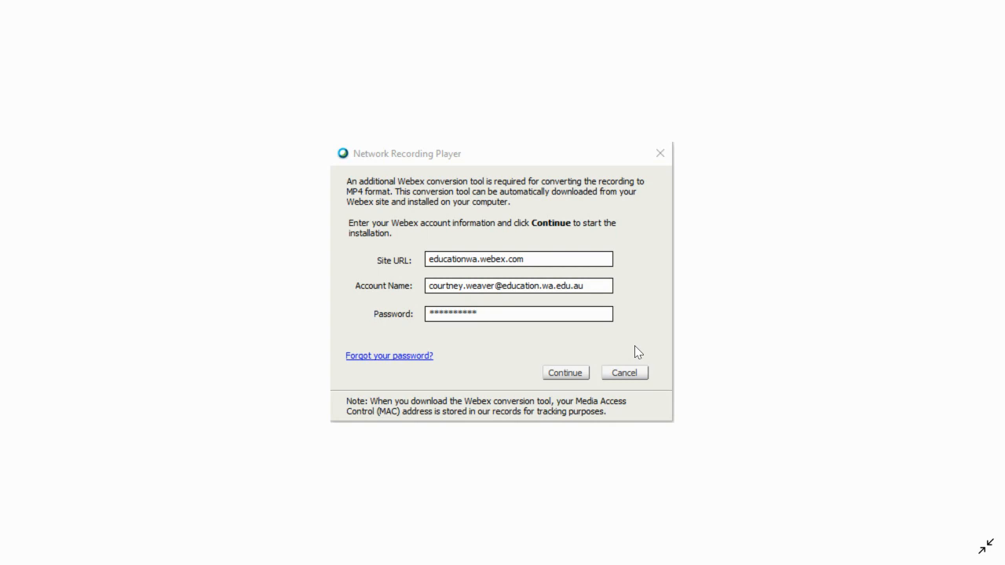
click(961, 278)
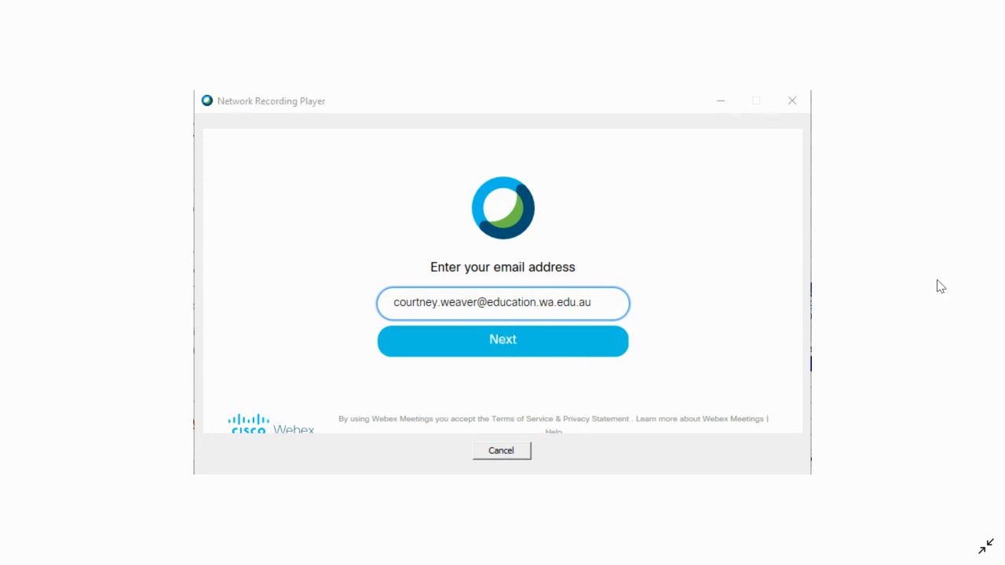
click(973, 285)
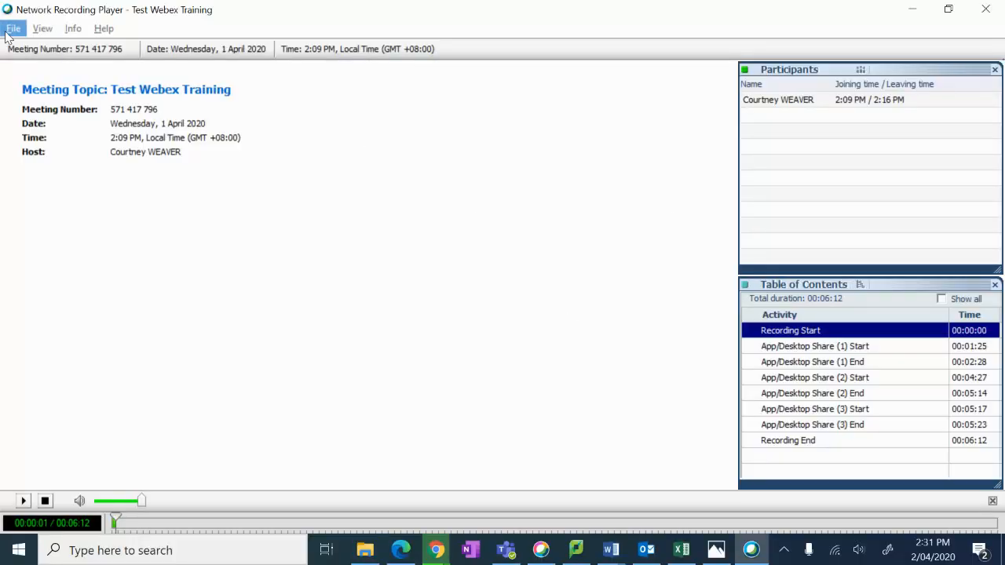
- Open the MP4 (MPEG-4) conversion settings for the Test Webex Training recording
click(12, 28)
mouse_move(67, 69)
click(188, 104)
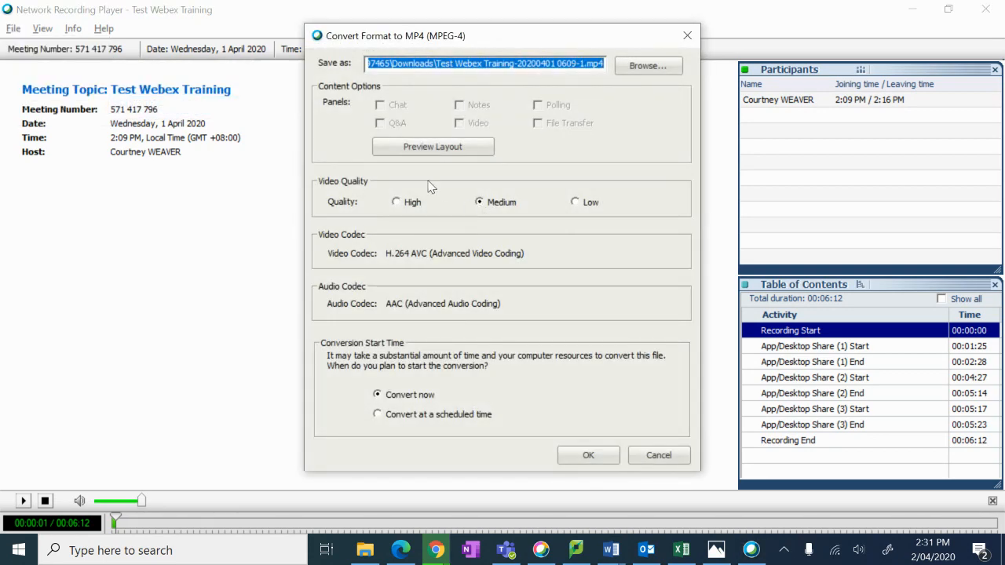
- Look through the possible save folders for the MP4 file and close the folder browser without choosing one
click(654, 65)
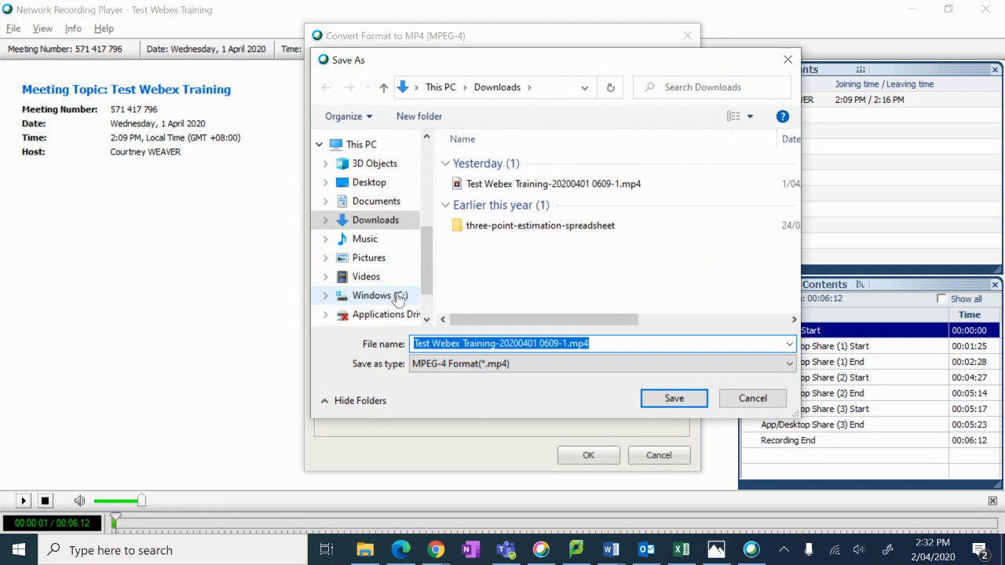
drag(422, 282, 424, 204)
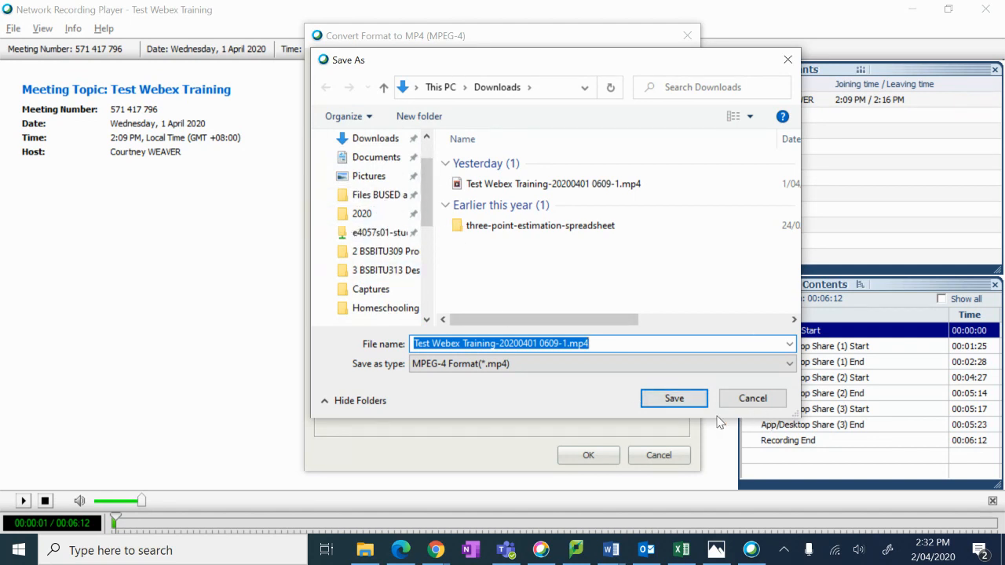
click(752, 402)
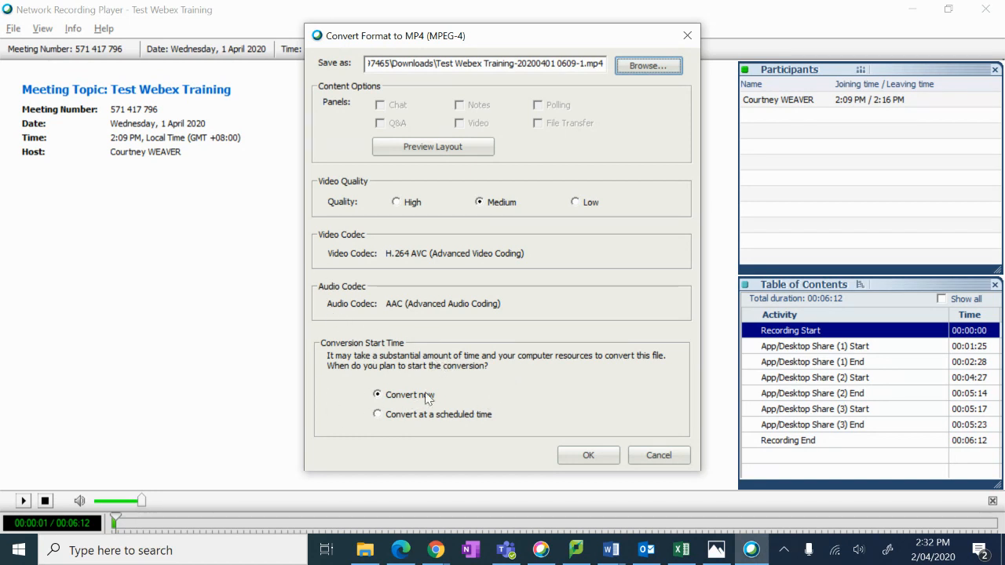
click(602, 459)
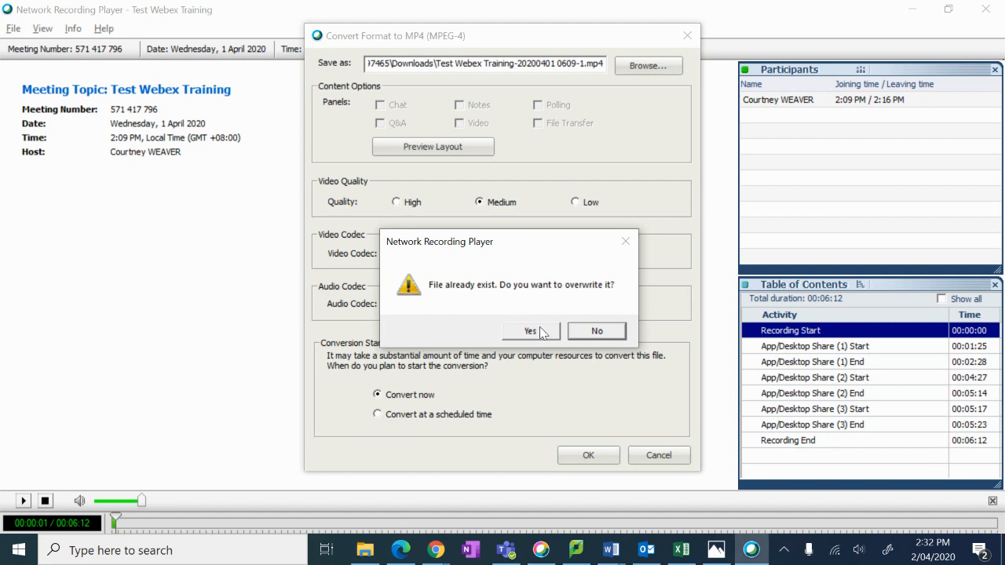
click(597, 331)
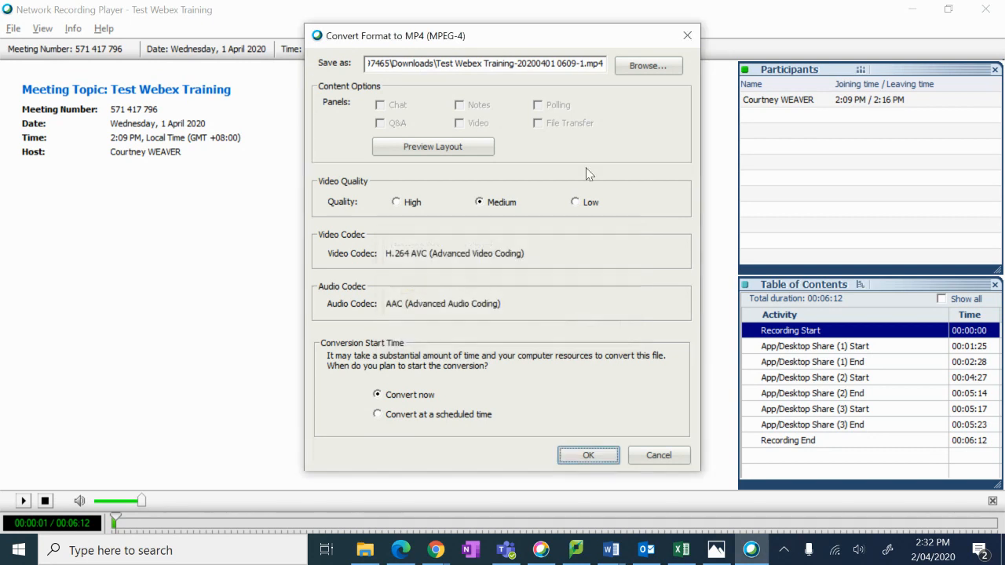
click(585, 65)
key(BackSpace)
text(2)
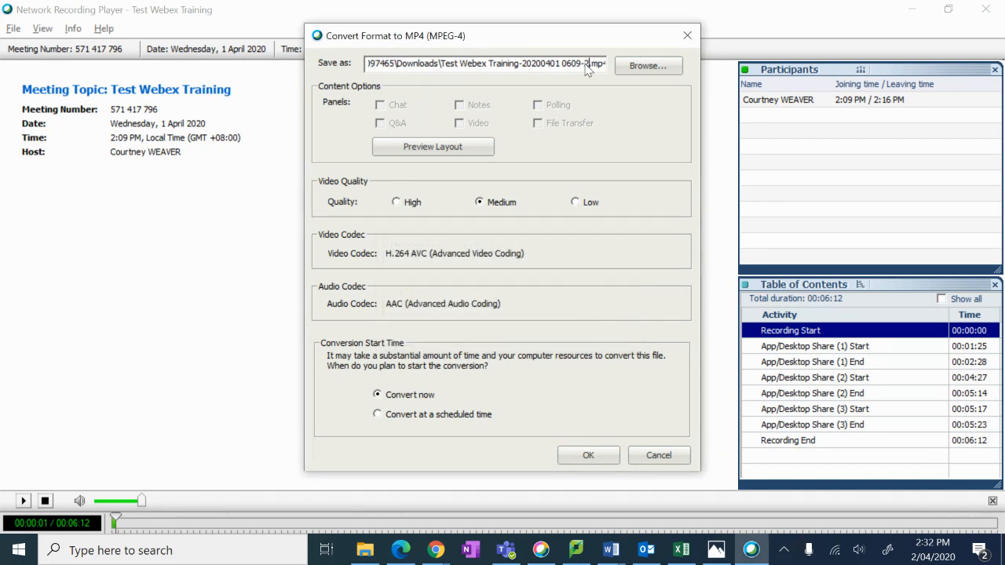
click(601, 459)
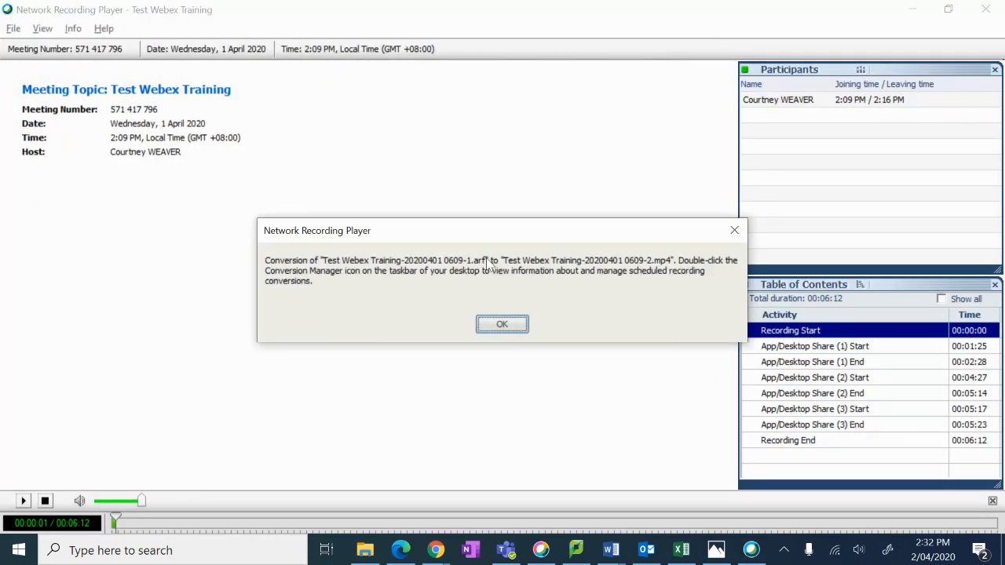
- Look for the Conversion Manager among the hidden background programs and dismiss the conversion message
mouse_move(752, 553)
click(784, 551)
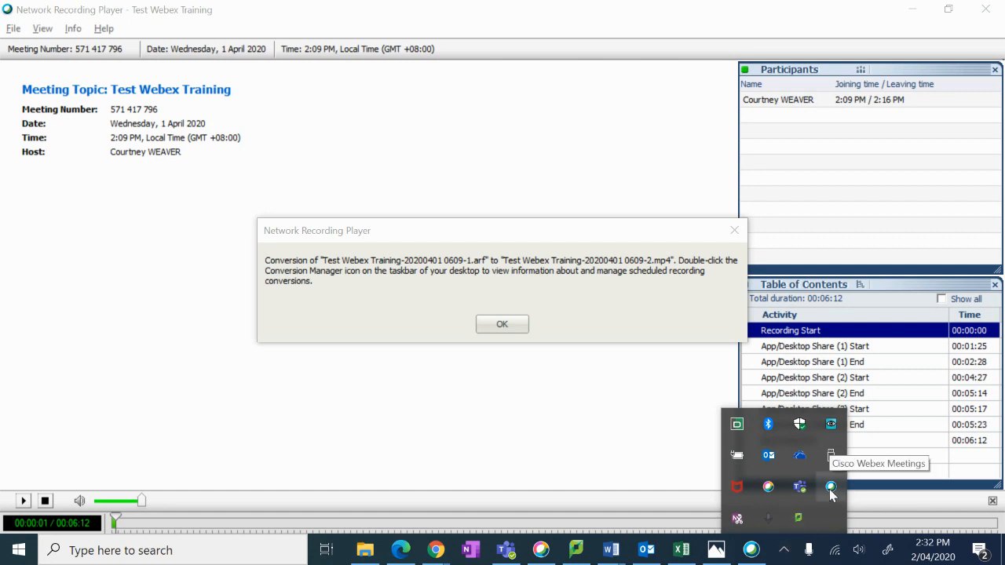
click(662, 509)
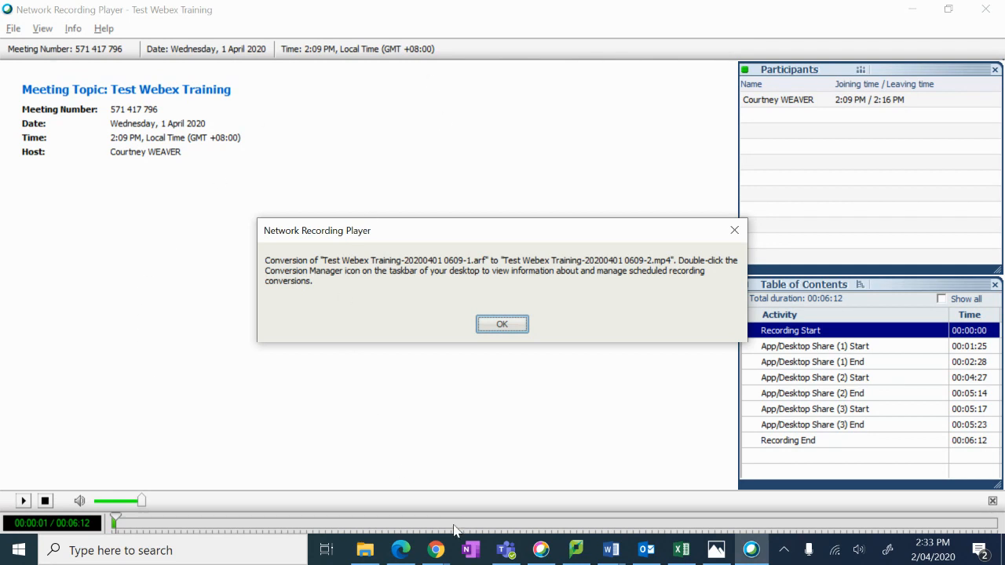
mouse_move(435, 549)
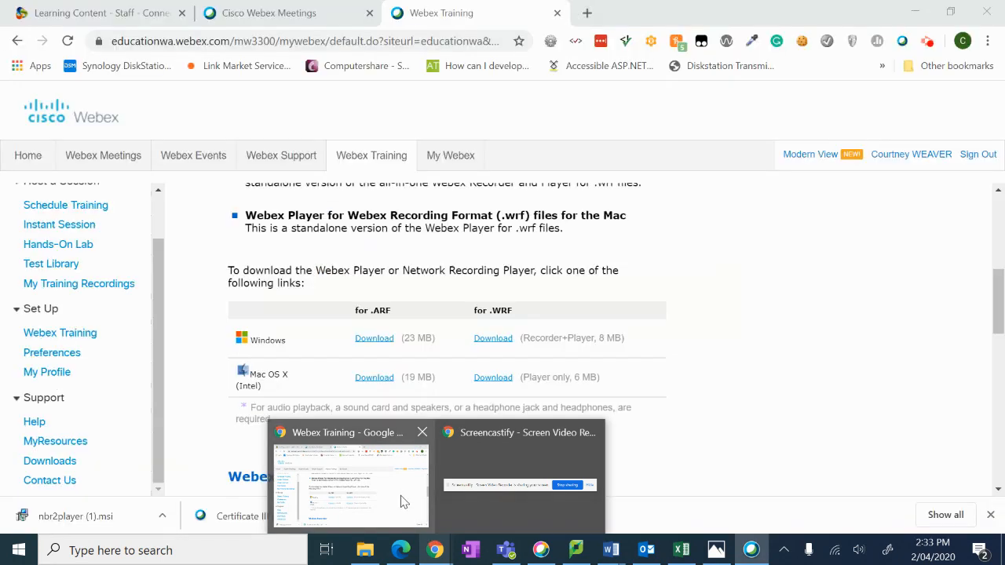
mouse_move(404, 554)
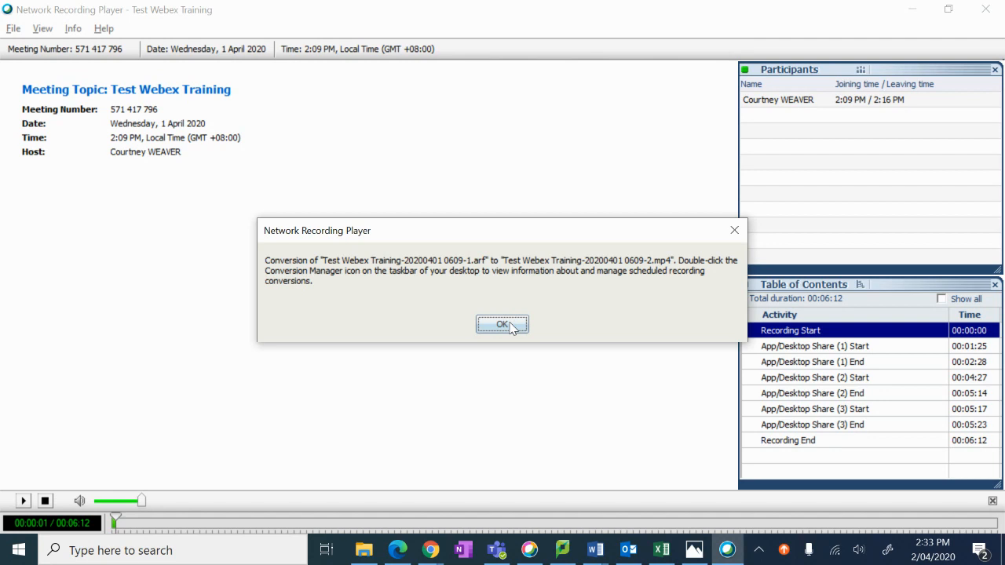
click(511, 326)
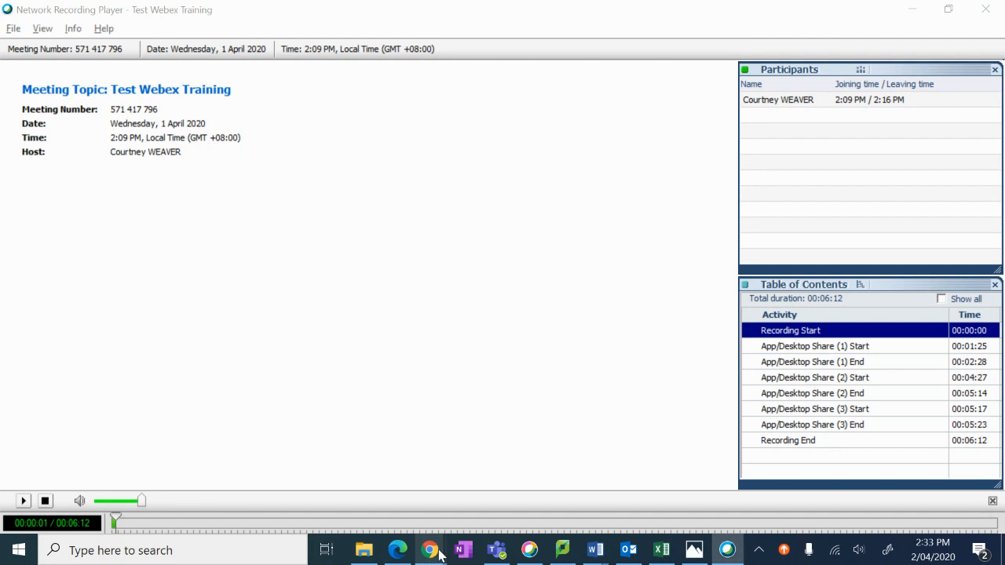
- Return to the Webex Training downloads page in Chrome and view the Webex Recorder section
click(385, 521)
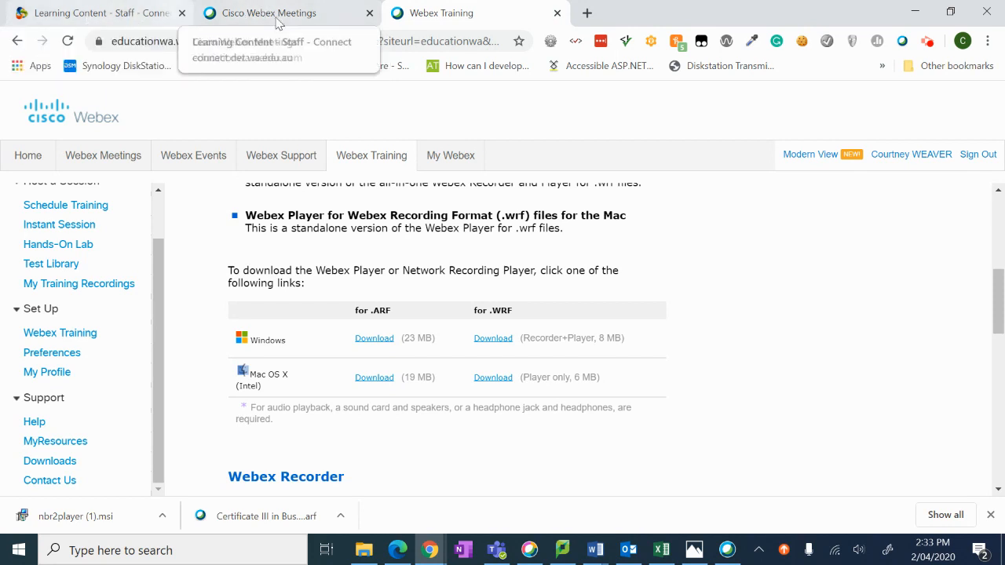
scroll(644, 340, down, 3)
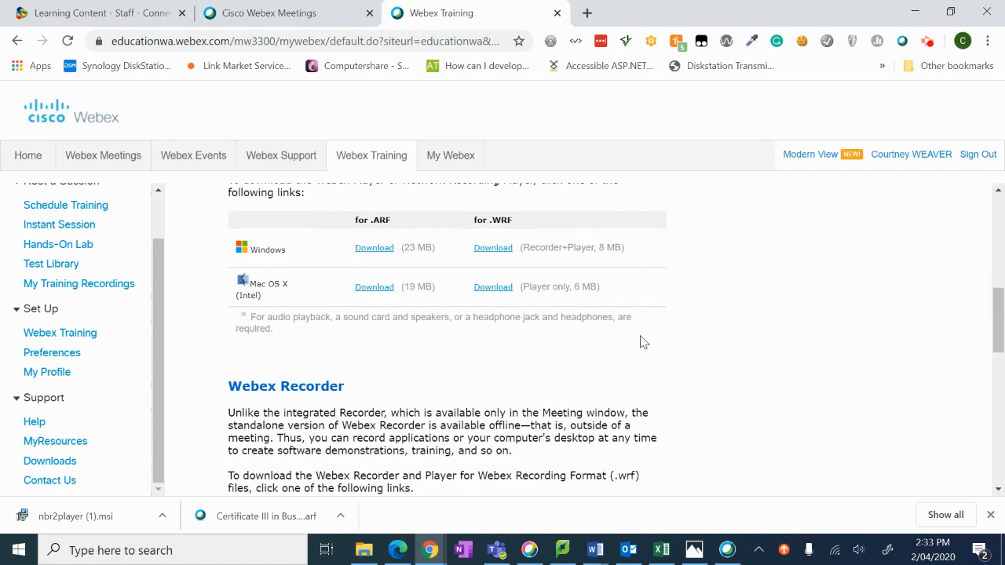
- Switch to the Online delivery How to Guides page and highlight the SharePoint link for the advanced PowerPoint screen casting video
scroll(641, 340, down, 8)
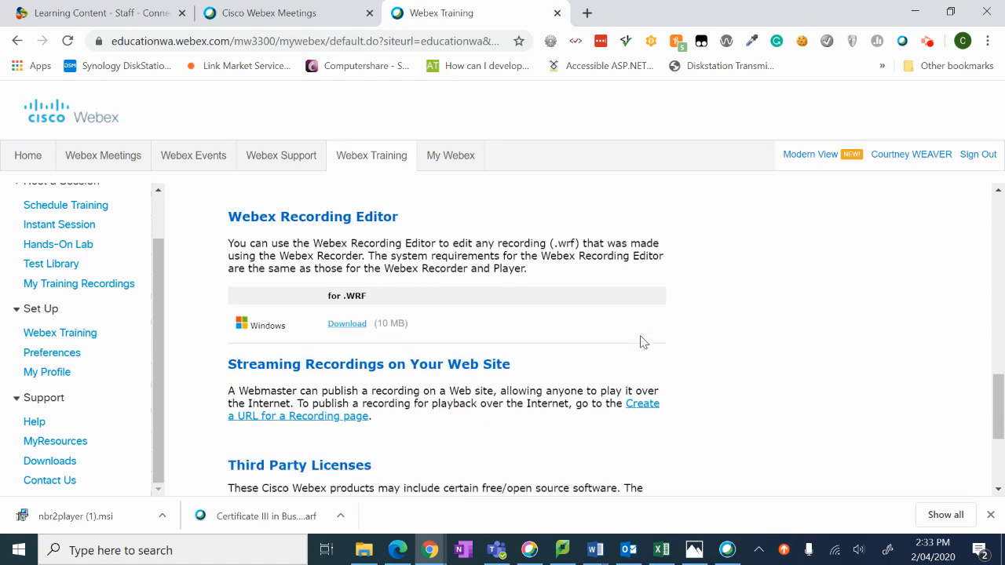
scroll(640, 341, up, 10)
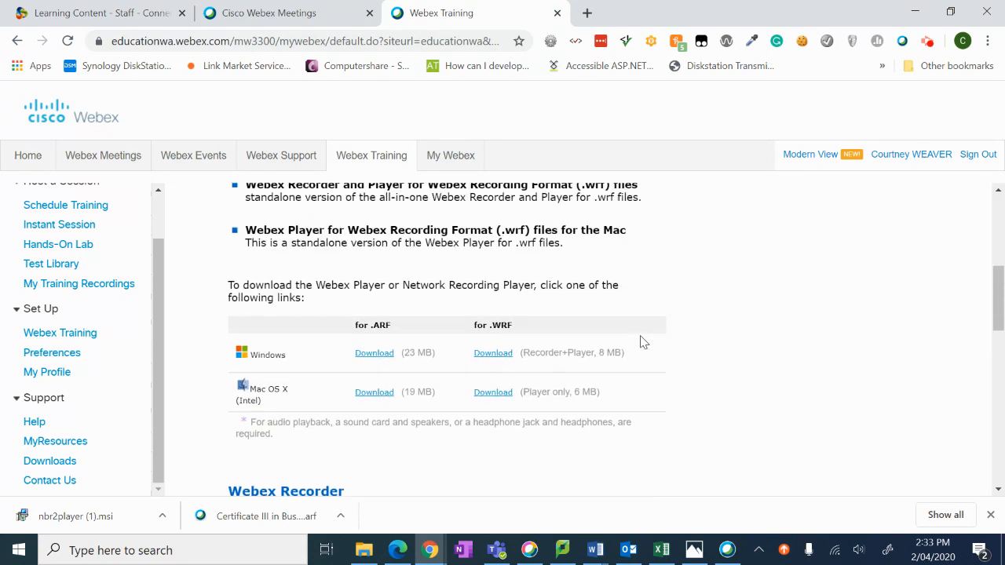
click(118, 12)
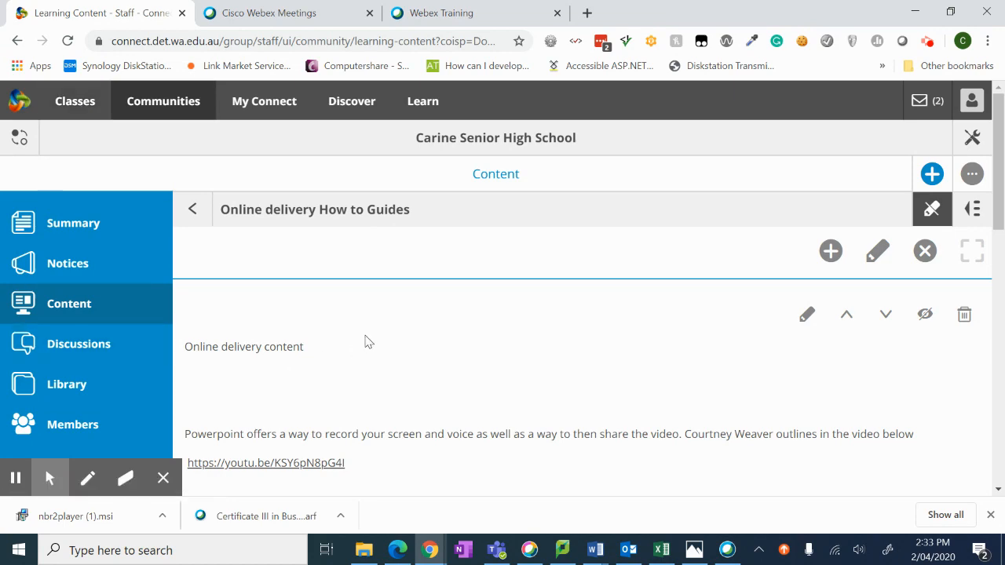
scroll(365, 341, down, 1)
scroll(366, 341, down, 1)
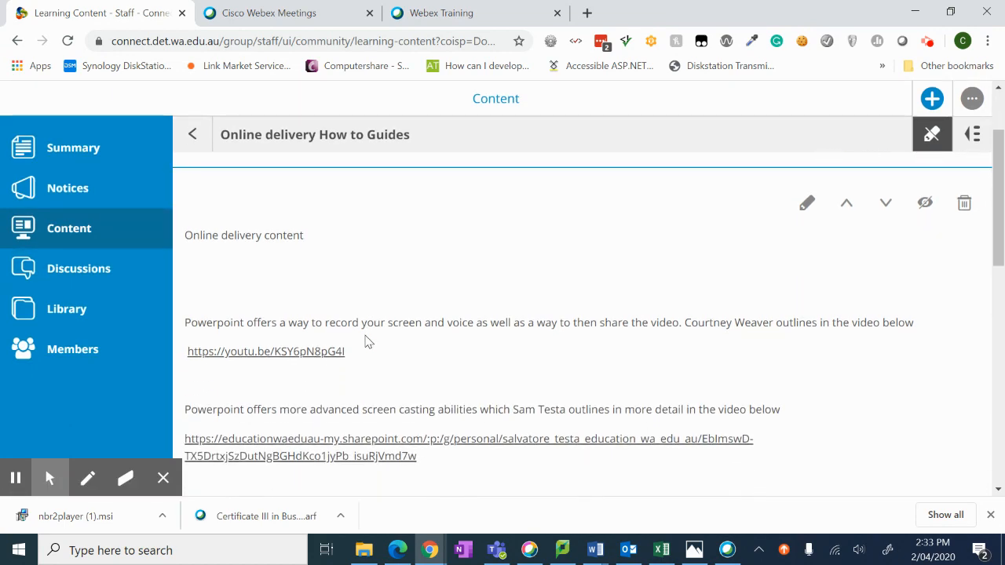
click(444, 457)
drag(444, 461, 187, 430)
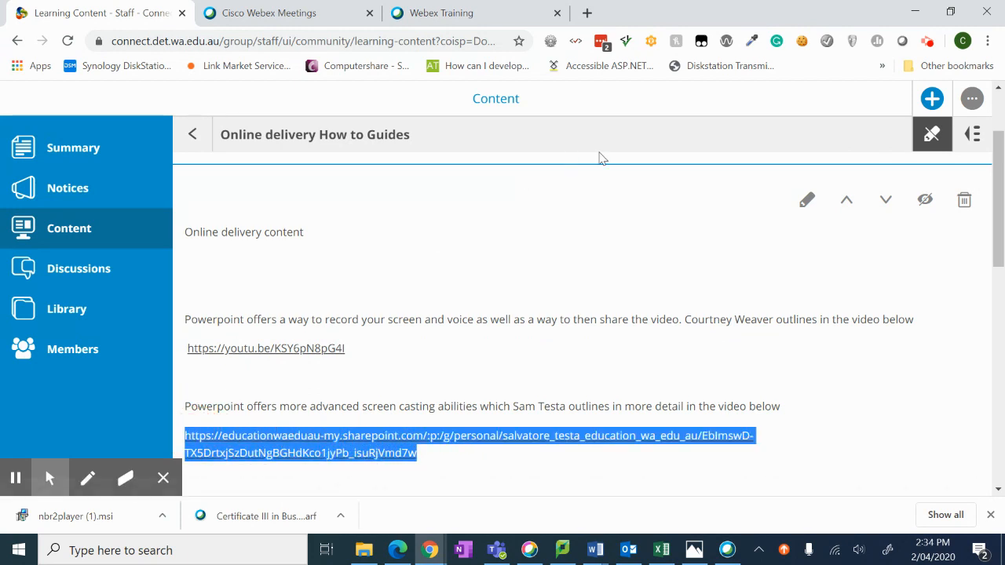
- Return to the Webex Training downloads page and review the sections from Webex Recording Editor through Third Party Licenses
click(465, 11)
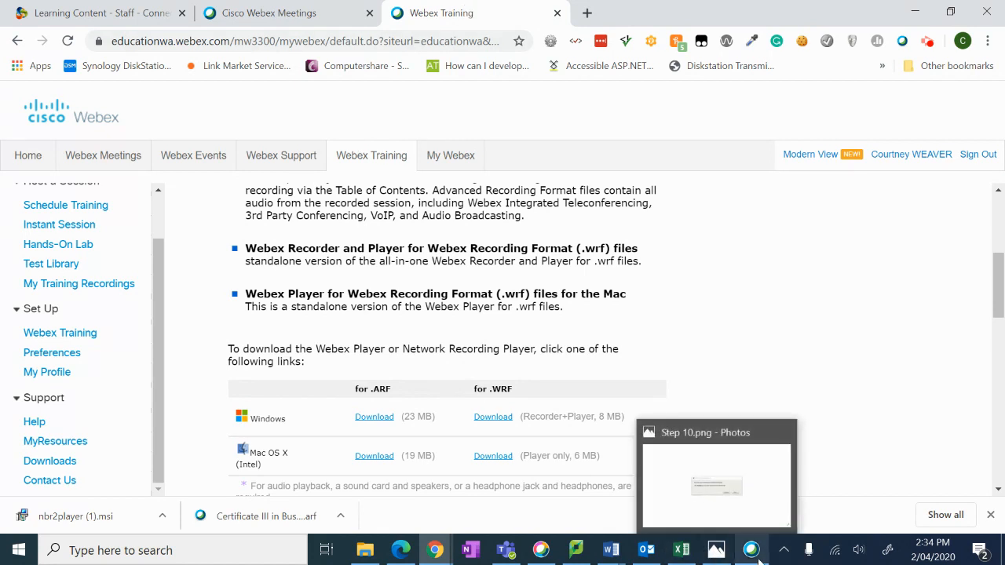
mouse_move(759, 560)
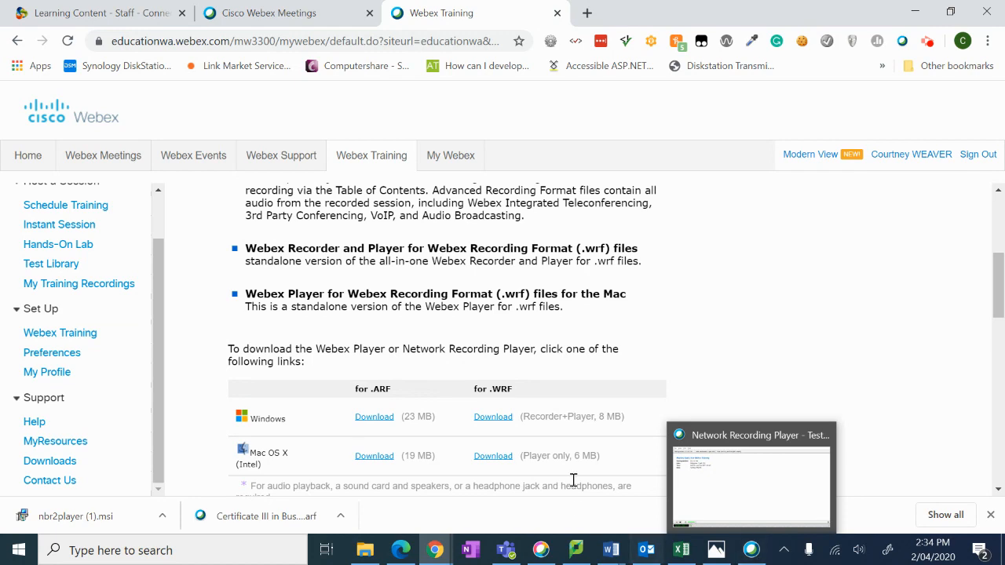
scroll(704, 311, down, 7)
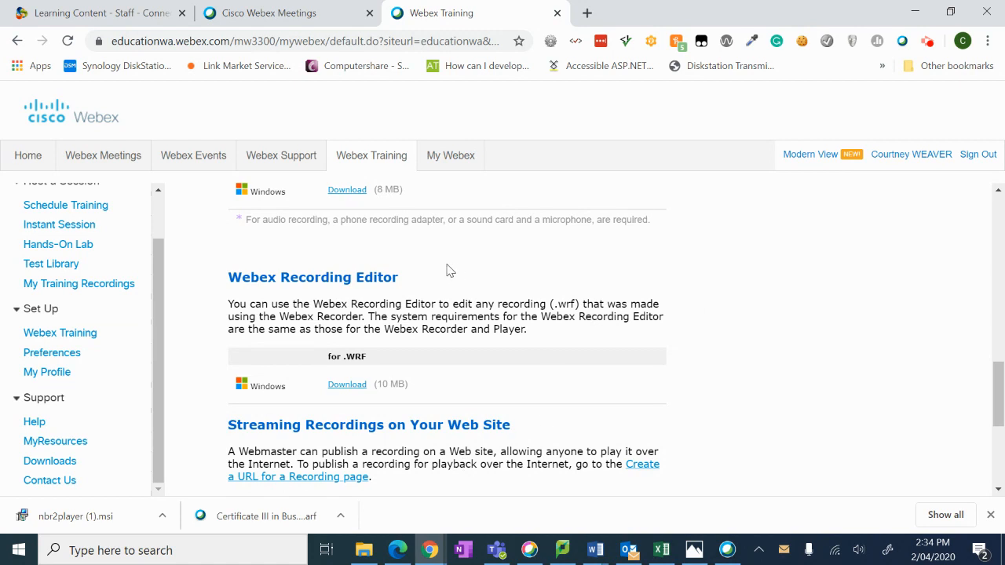
scroll(449, 271, down, 4)
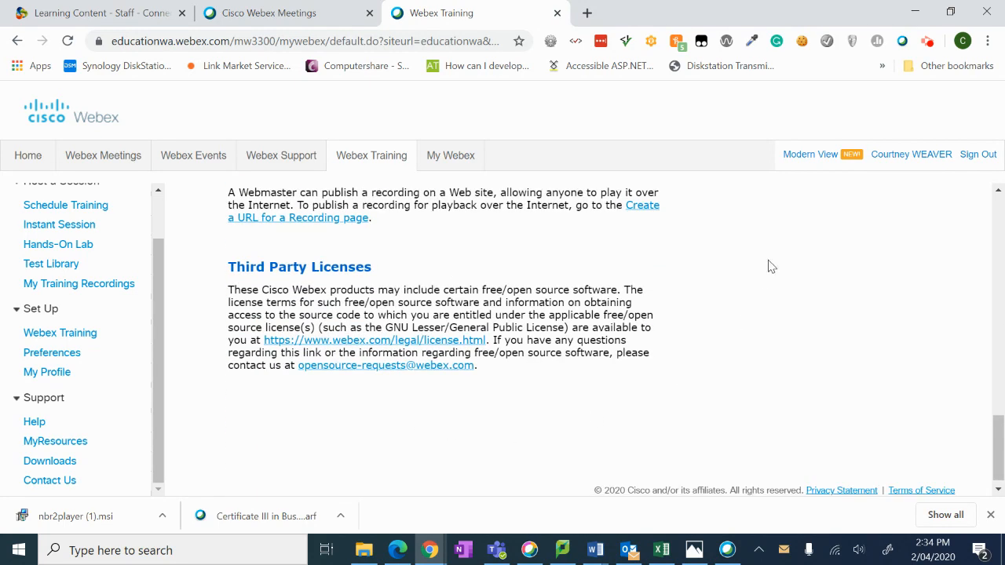
scroll(770, 265, up, 3)
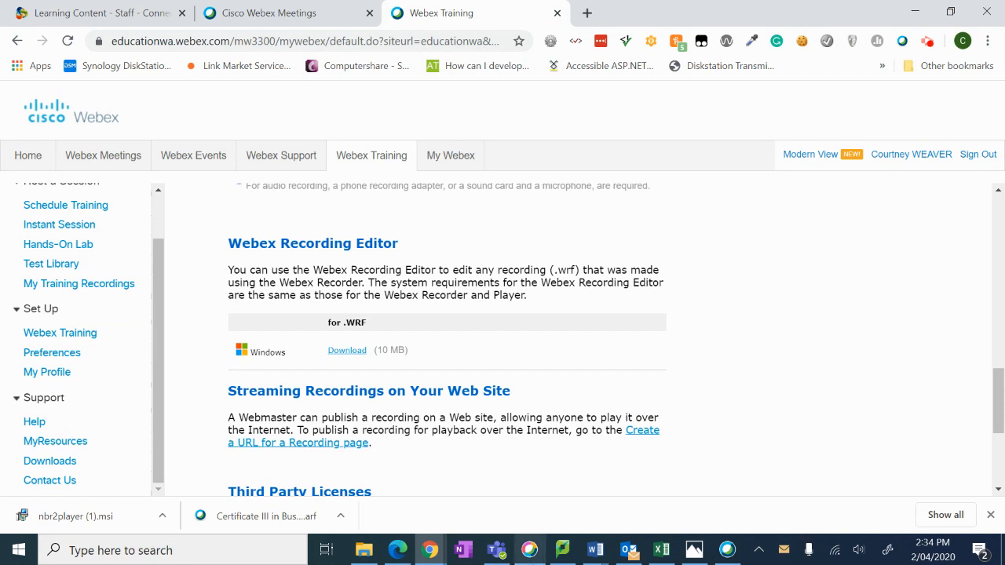
click(431, 557)
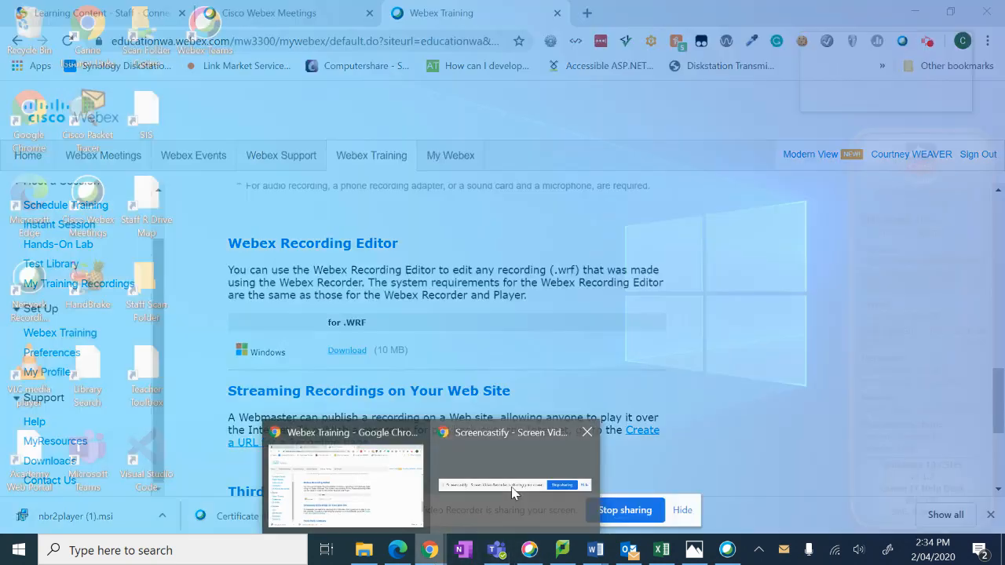
click(505, 490)
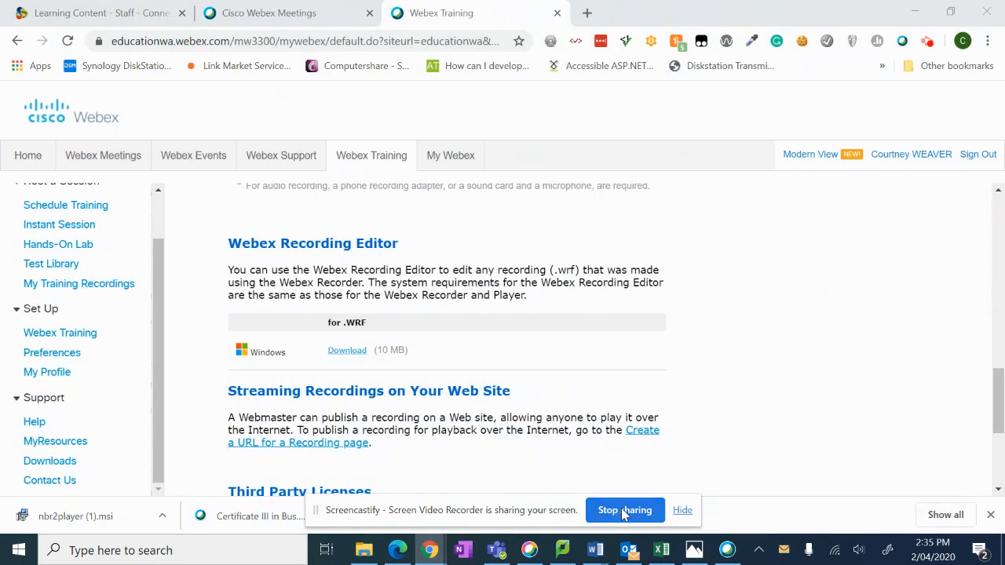